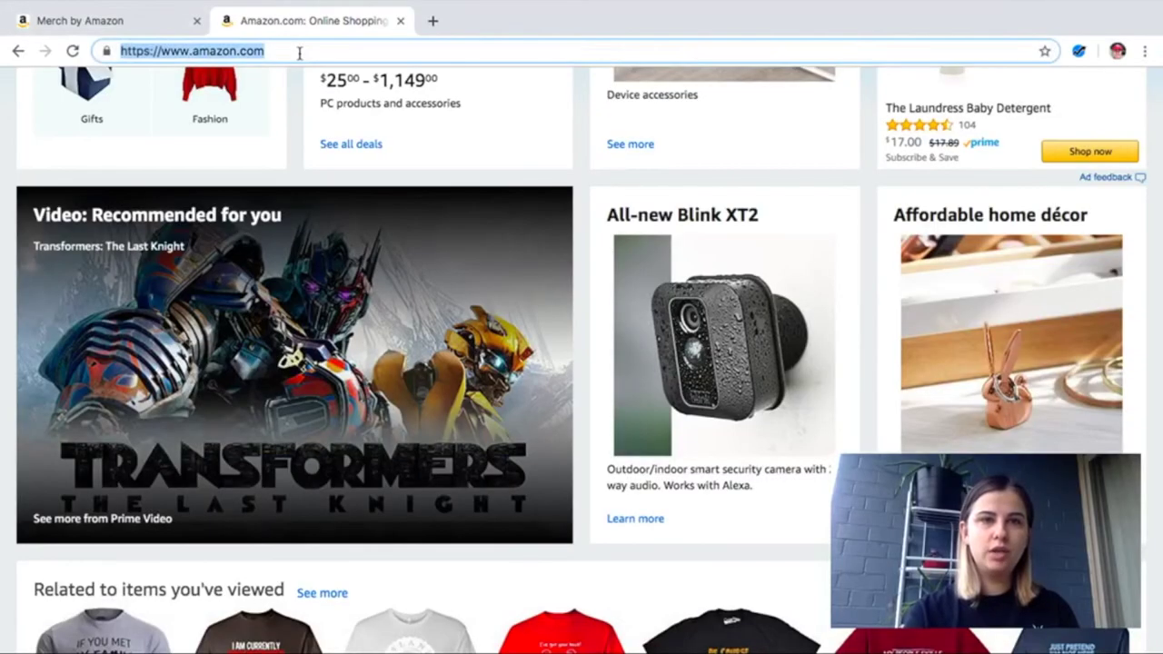
Reload Amazon.com, then request an invitation from the Merch by Amazon landing page
key("Return")
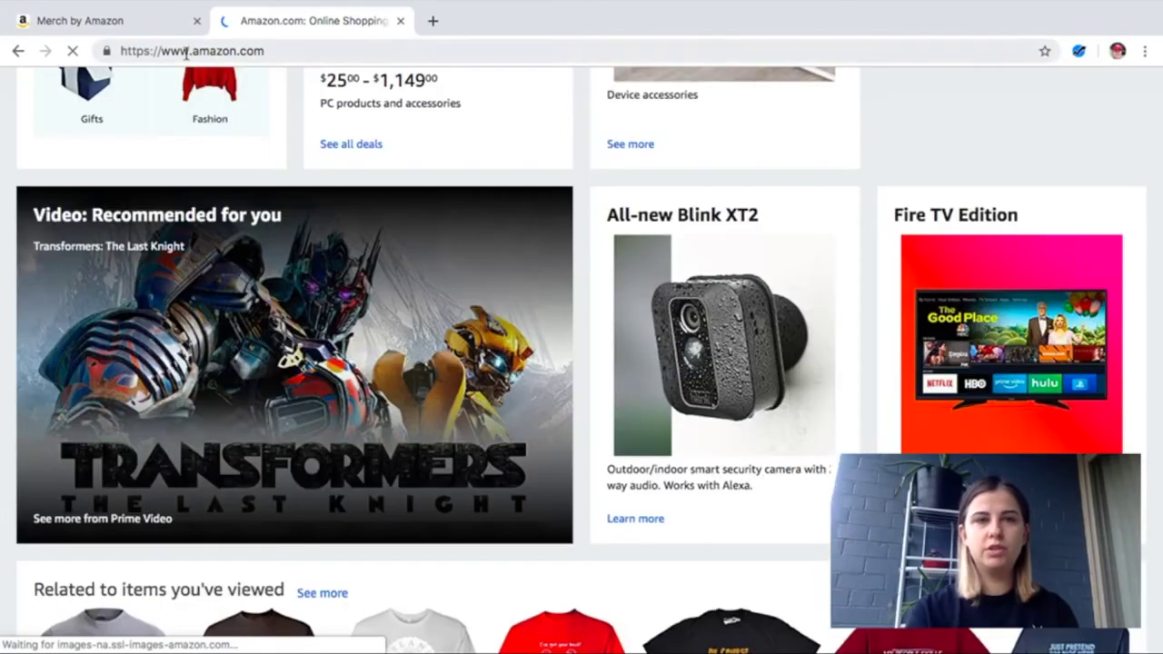
left_click(167, 25)
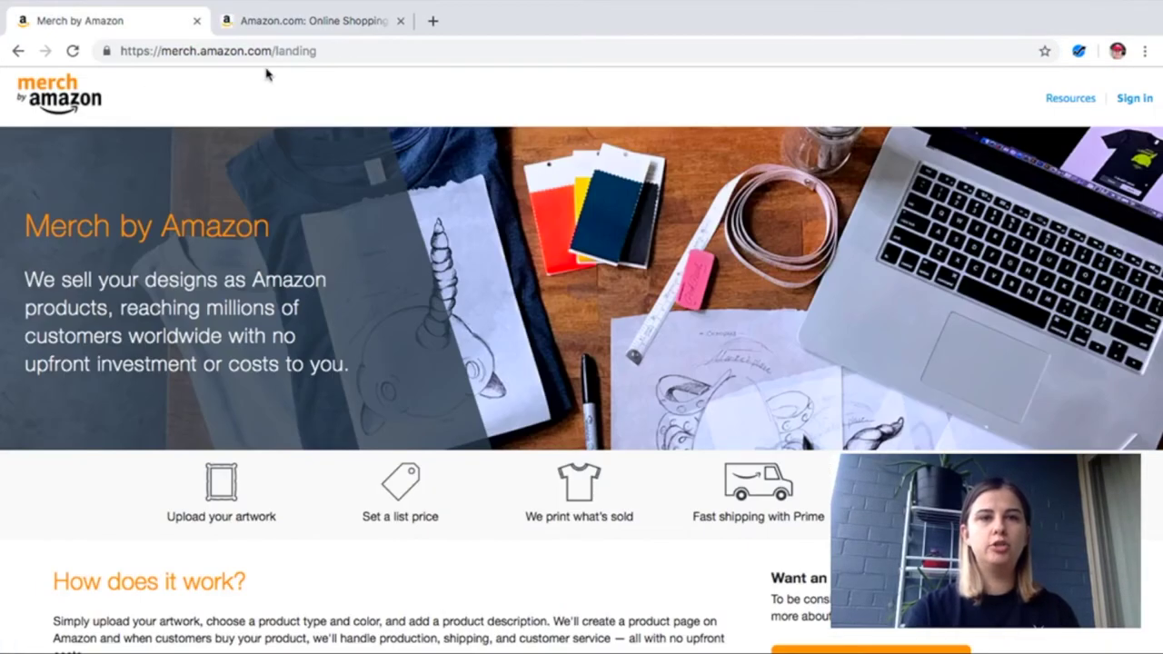
left_click(203, 52)
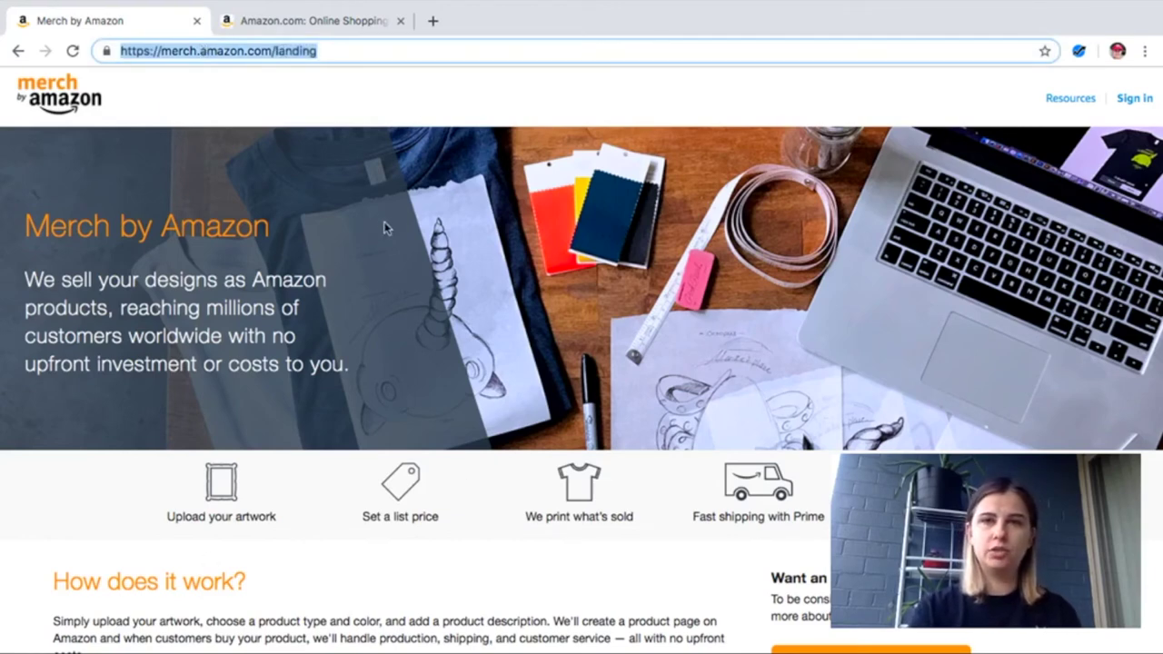
left_click(333, 548)
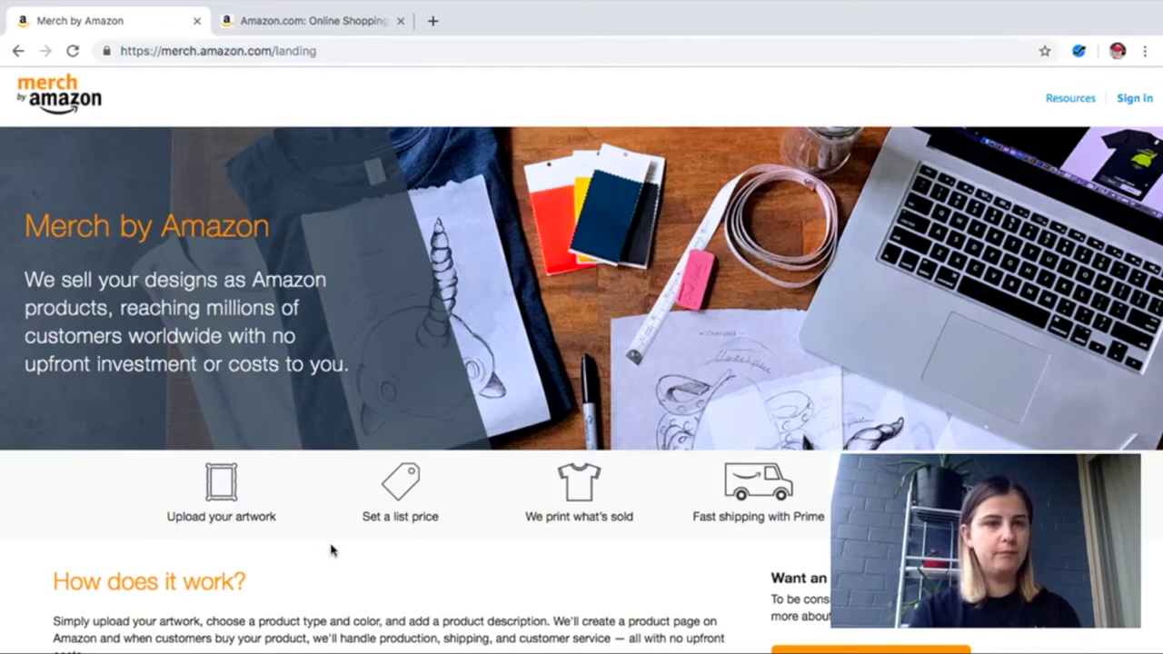
scroll(332, 548, "down", 3)
scroll(332, 548, "down", 2)
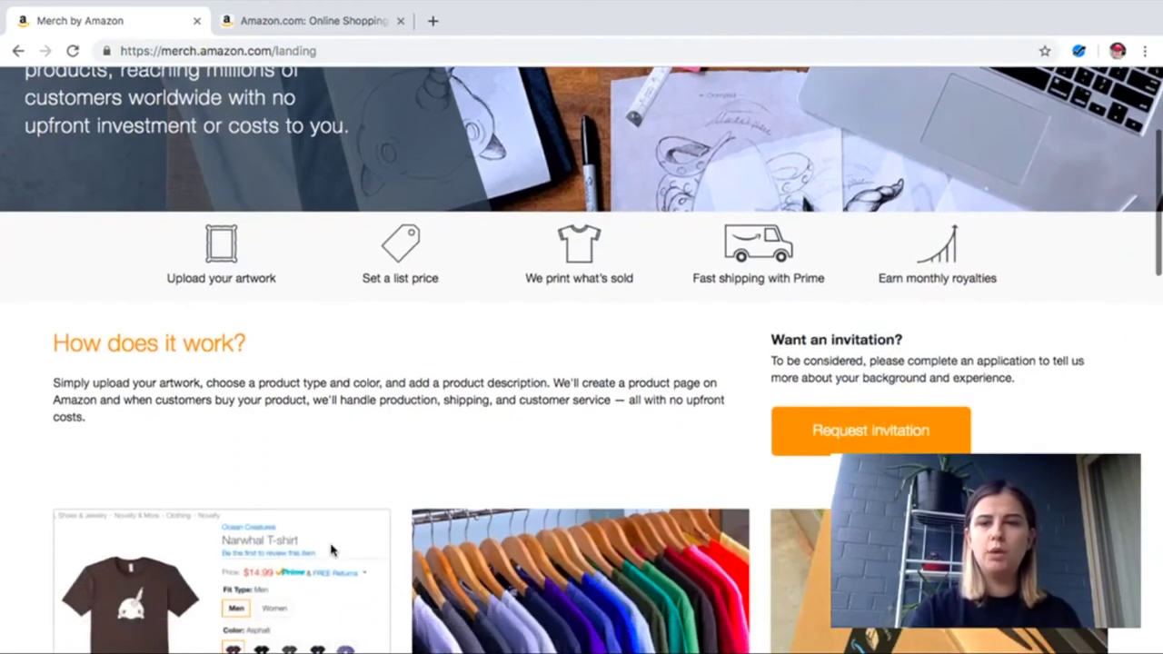
scroll(333, 550, "down", 4)
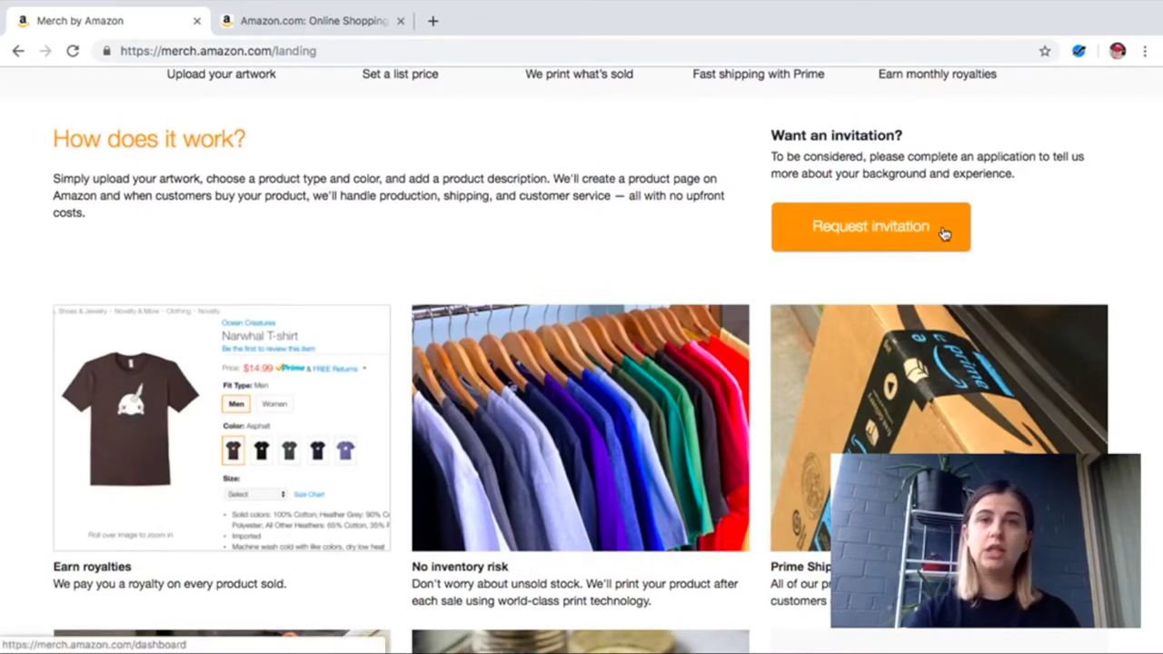
left_click(945, 234)
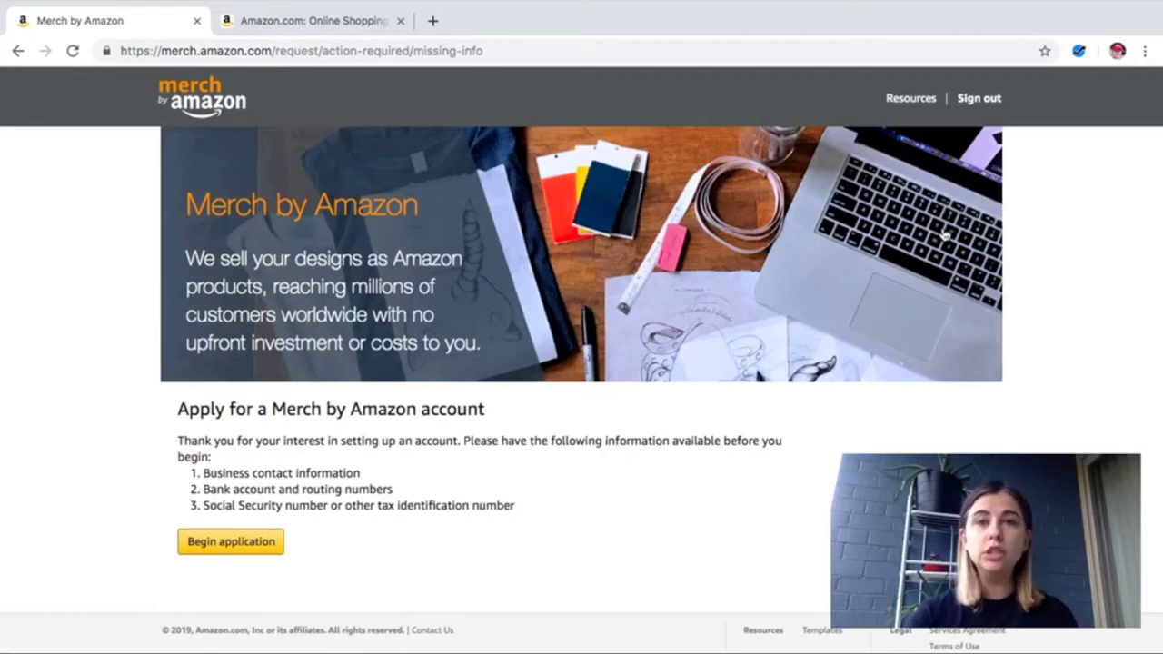
left_click_drag(392, 491, 185, 401)
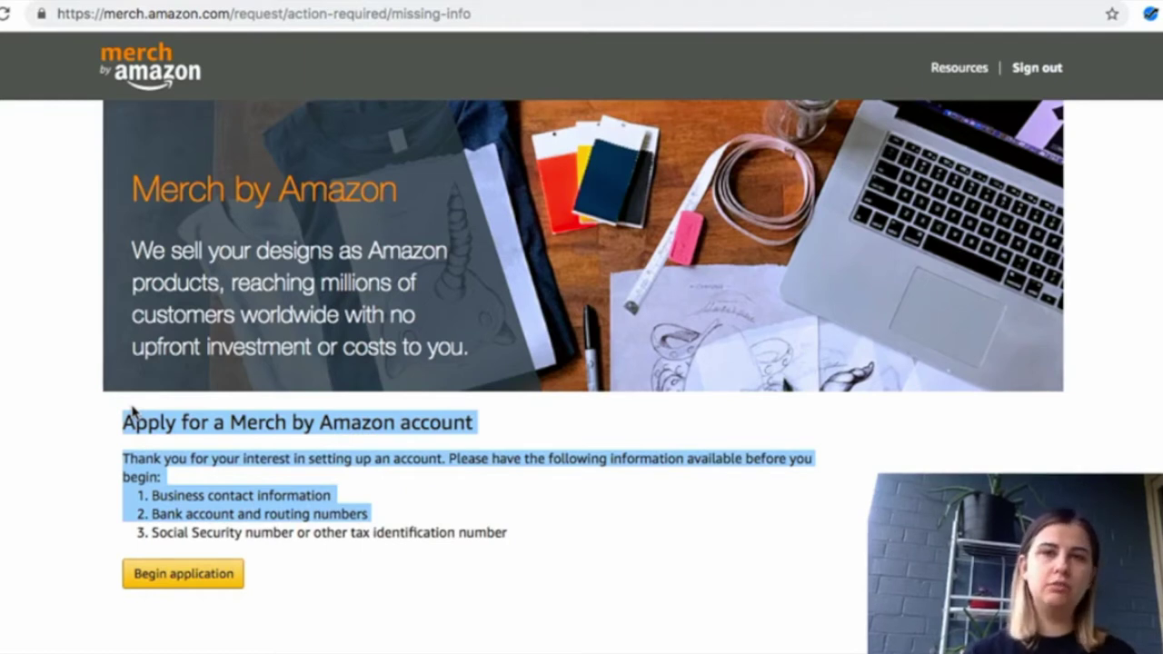
left_click(332, 548)
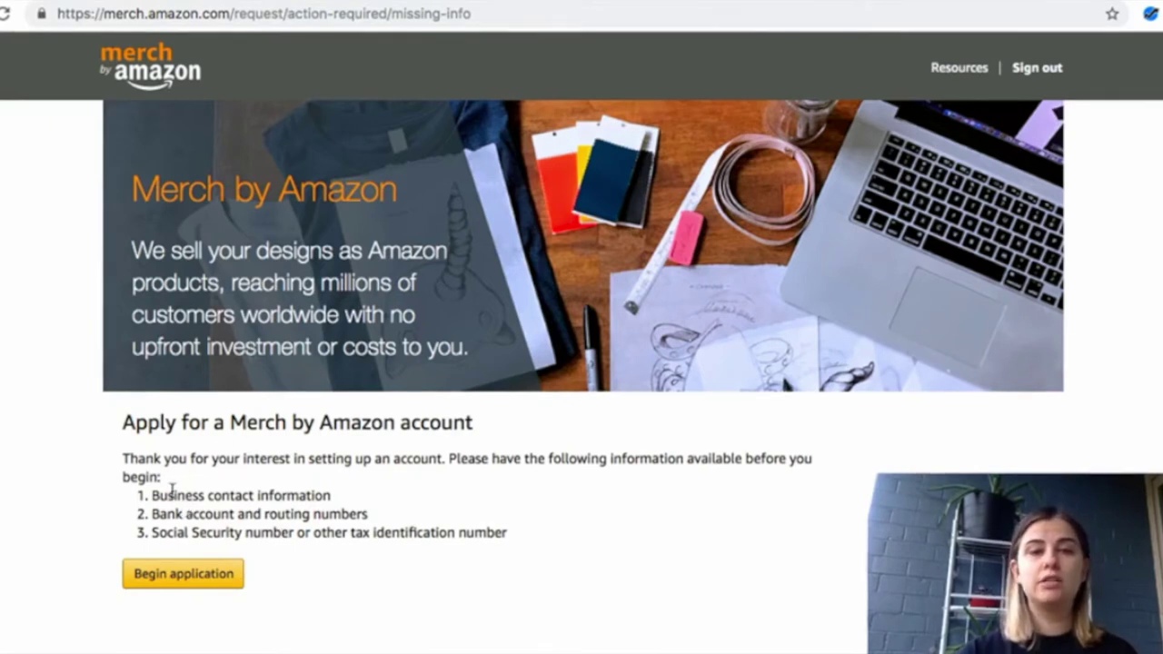
Highlight the business contact, bank account and other tax identification number requirements in turn
left_click_drag(151, 493, 320, 510)
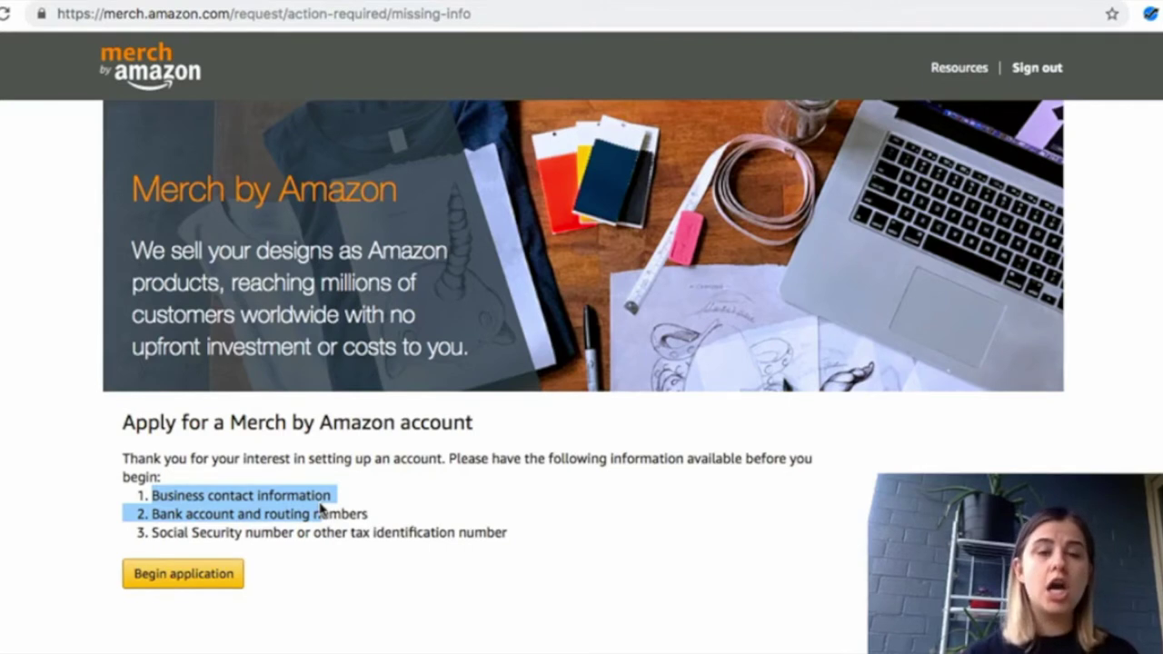
left_click(329, 515)
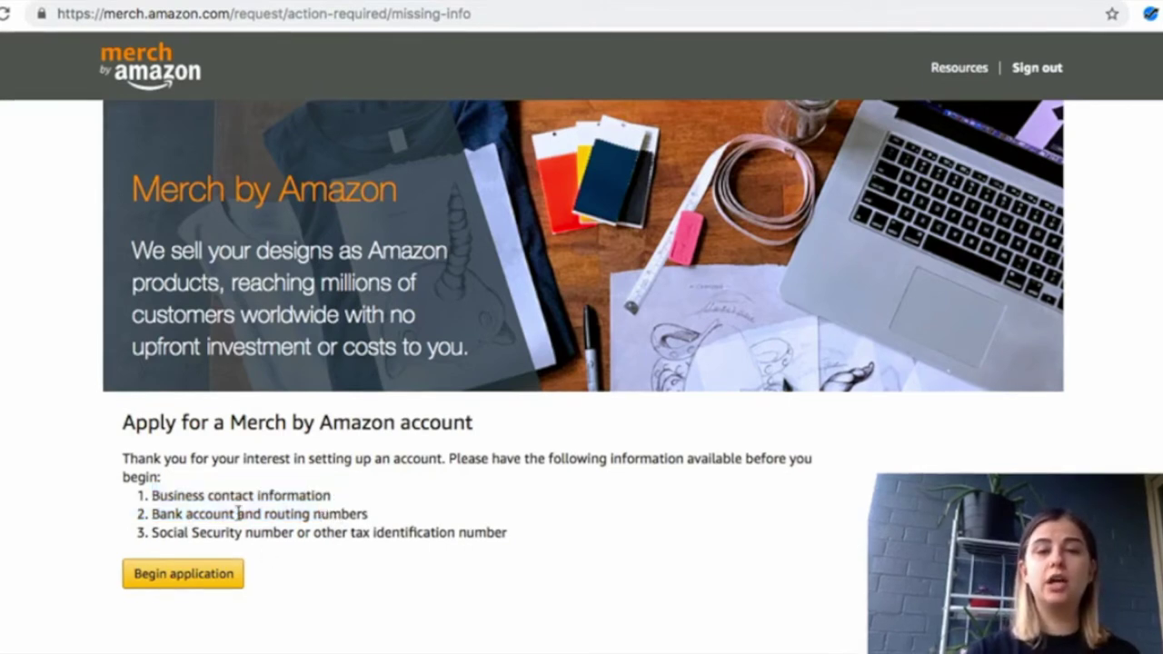
left_click_drag(379, 519, 83, 518)
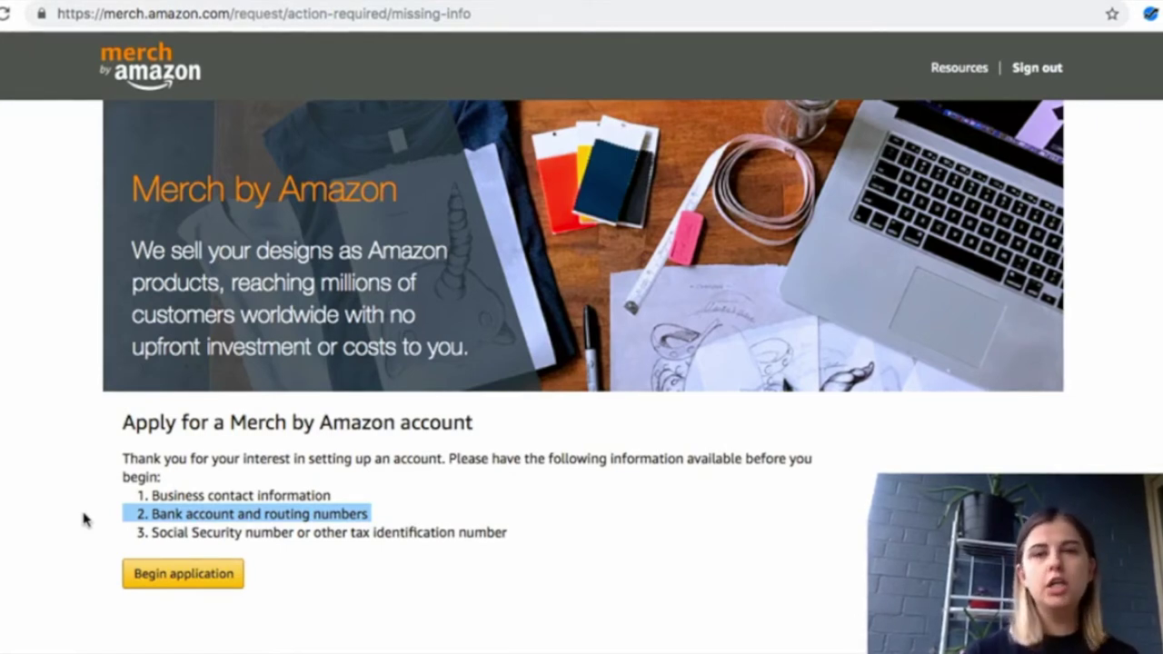
left_click(307, 534)
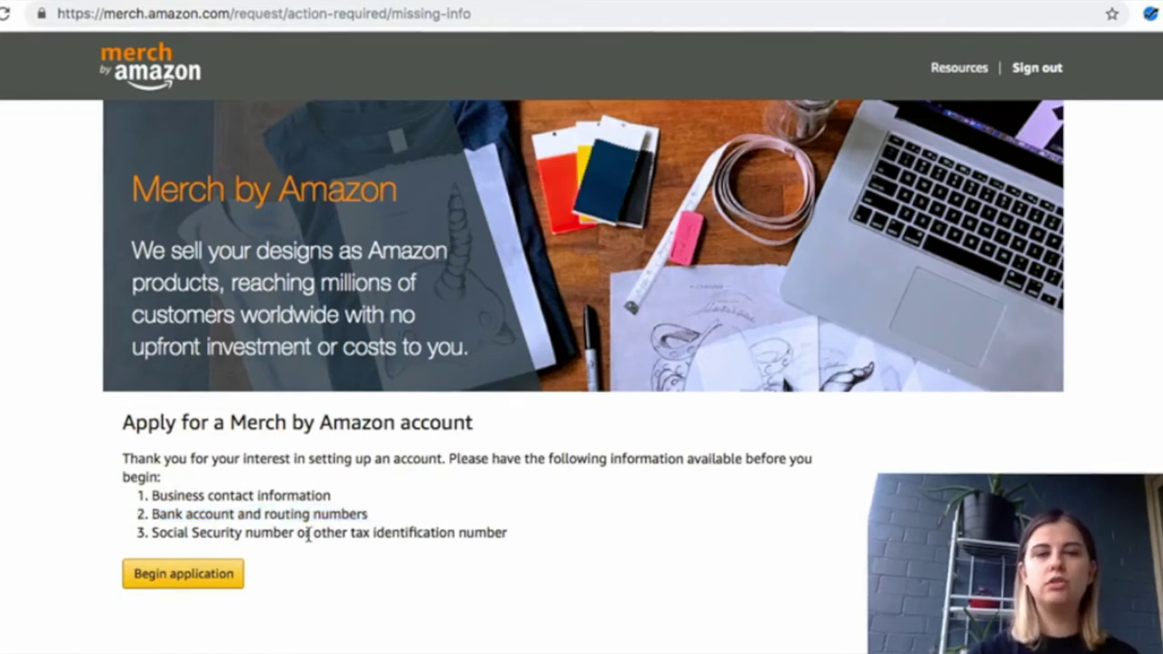
left_click_drag(313, 534, 529, 534)
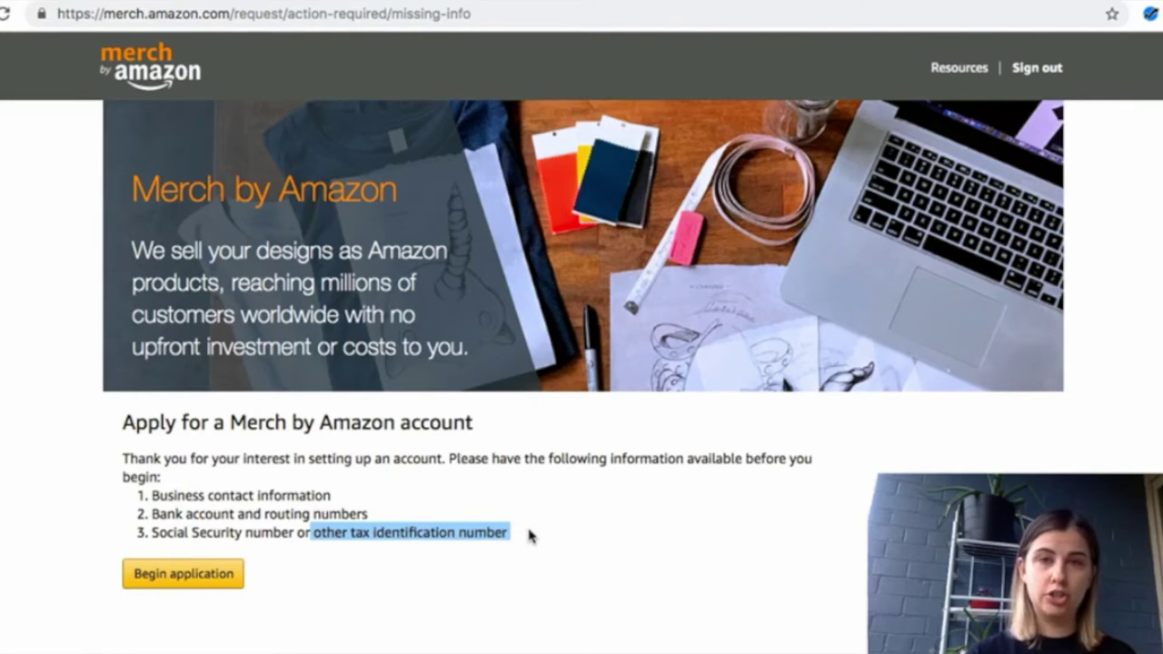
left_click(495, 563)
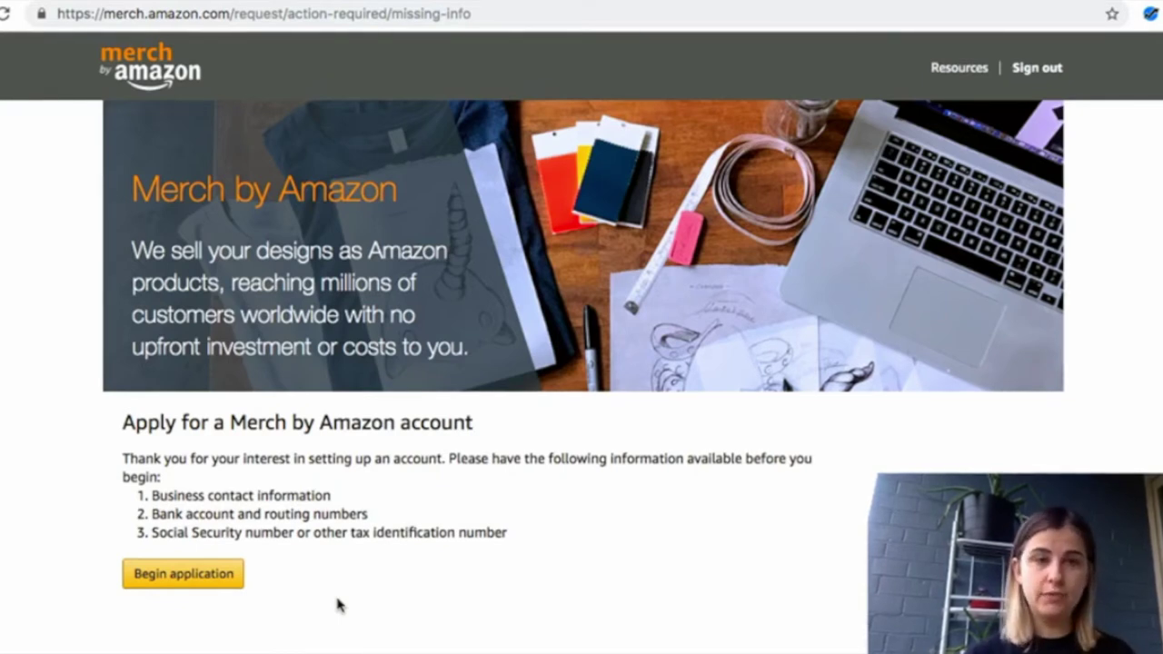
Begin the application, choose Canada as Country/Region, and leave Phone empty so it's flagged
left_click(225, 592)
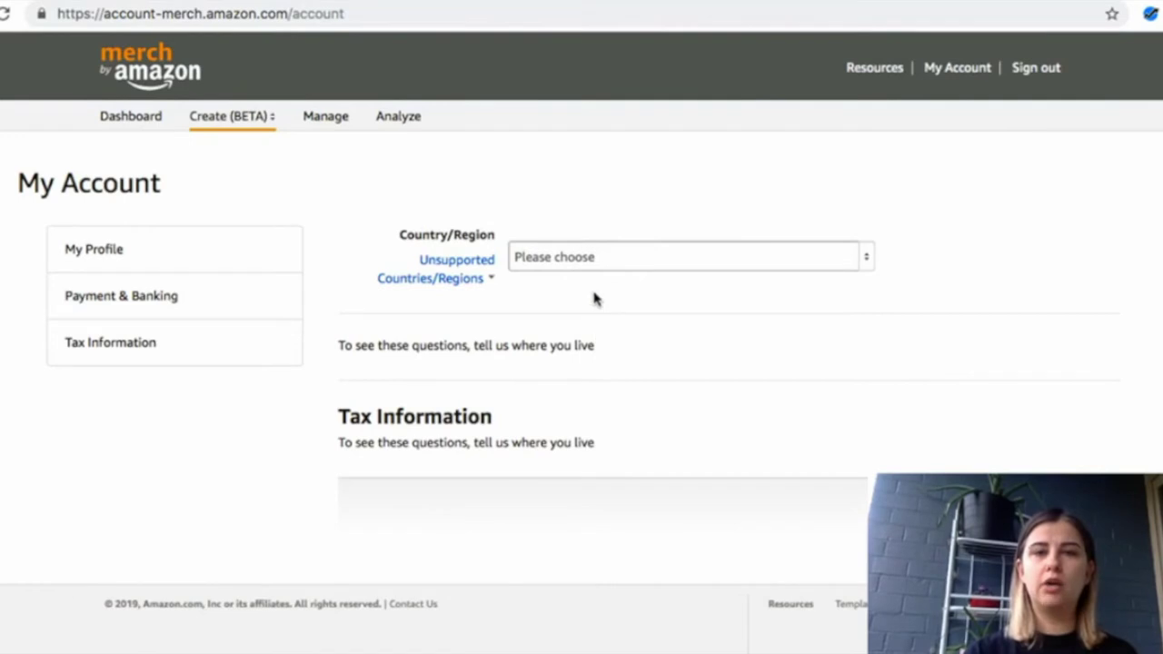
left_click(578, 262)
left_click(862, 266)
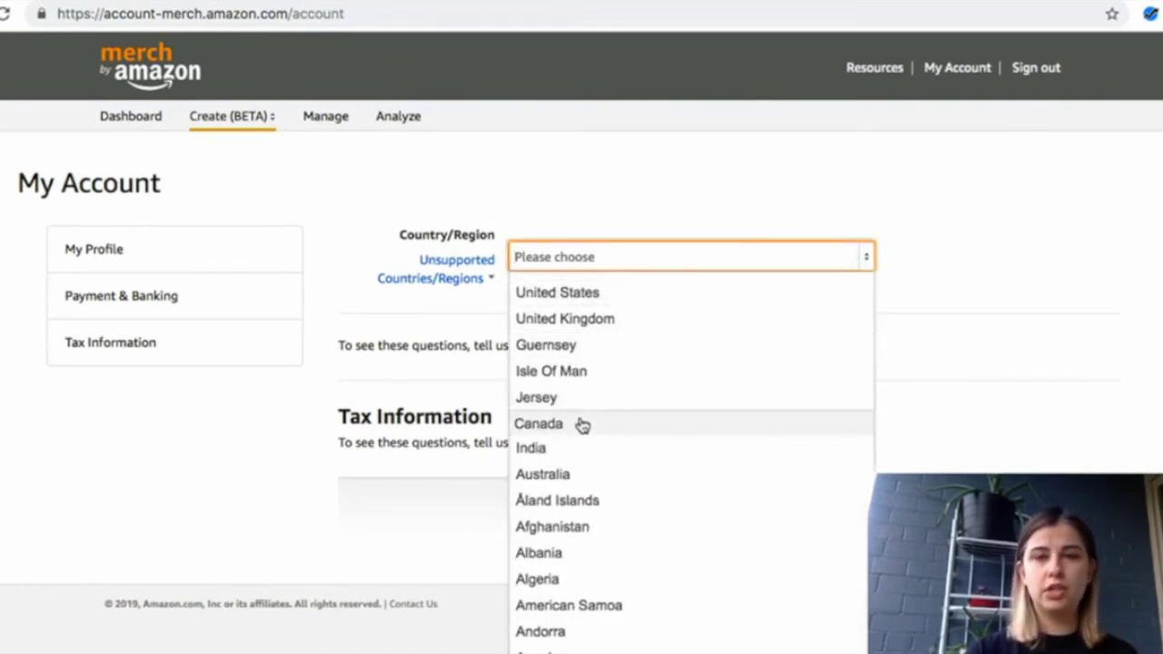
left_click(576, 424)
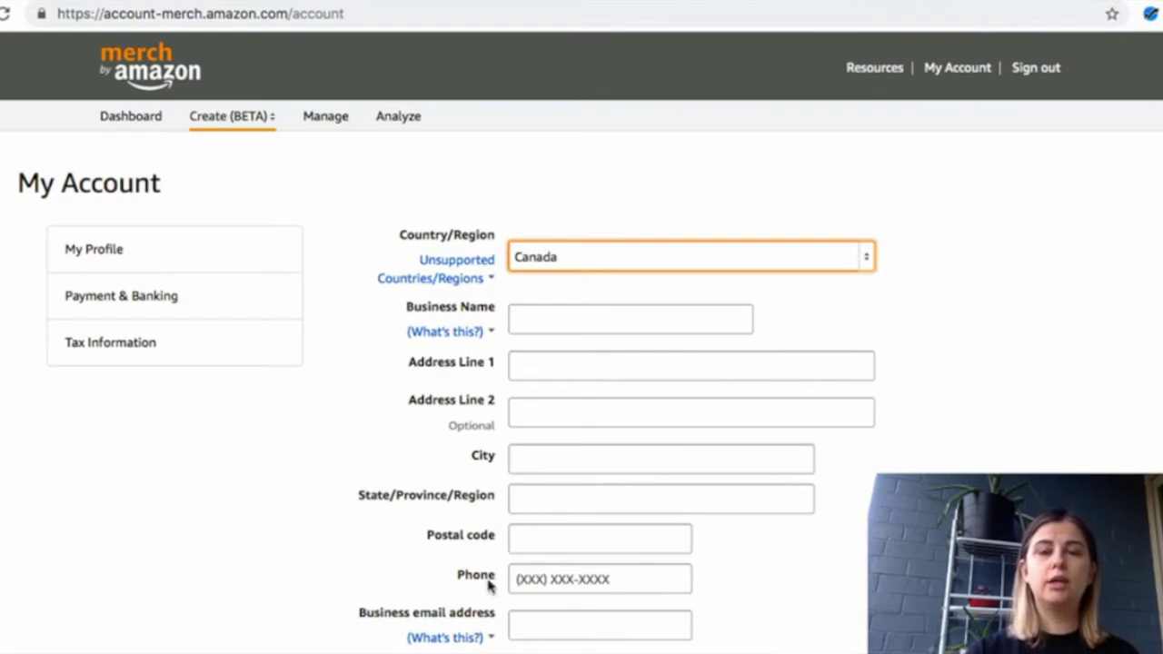
left_click(516, 581)
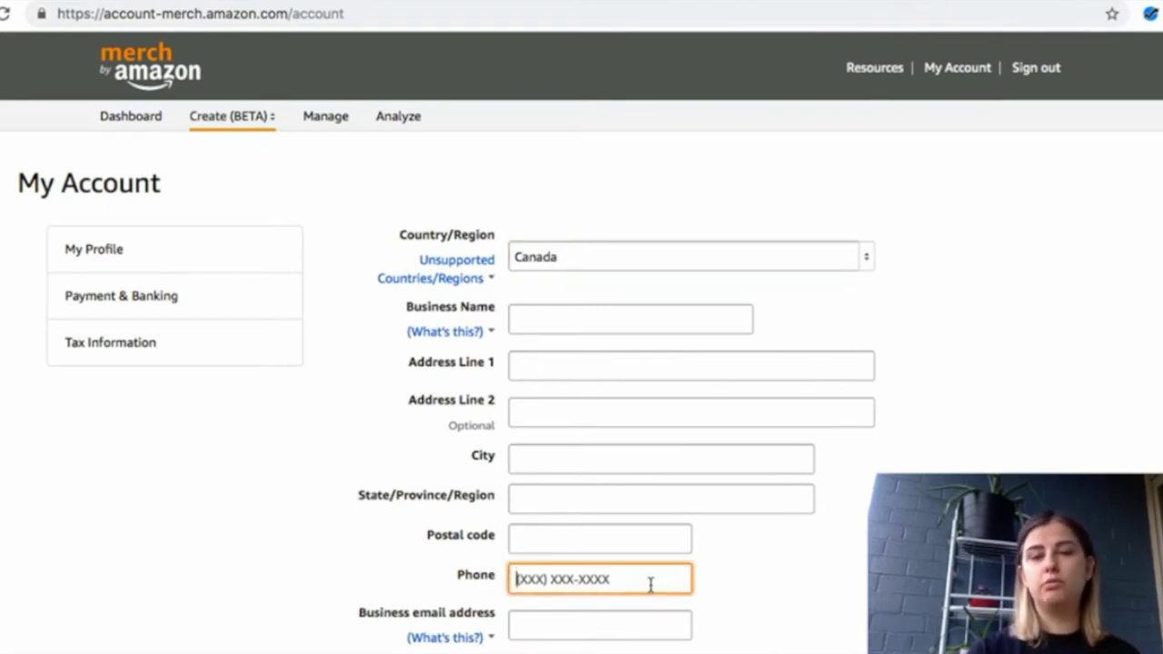
left_click(719, 584)
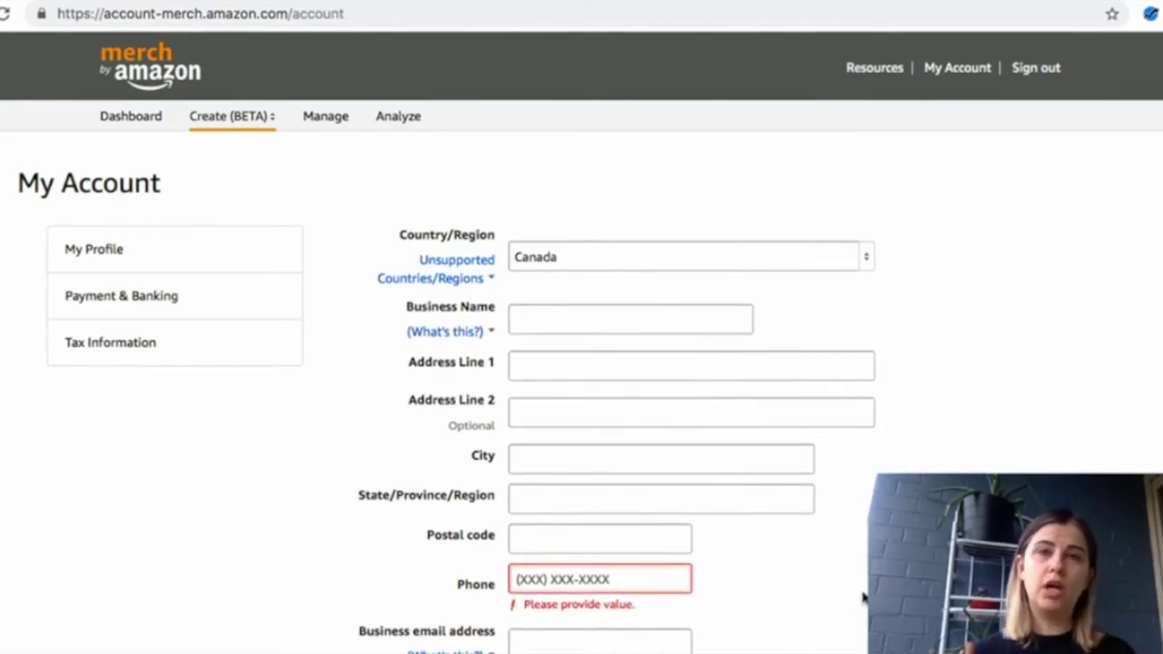
scroll(863, 597, "down", 3)
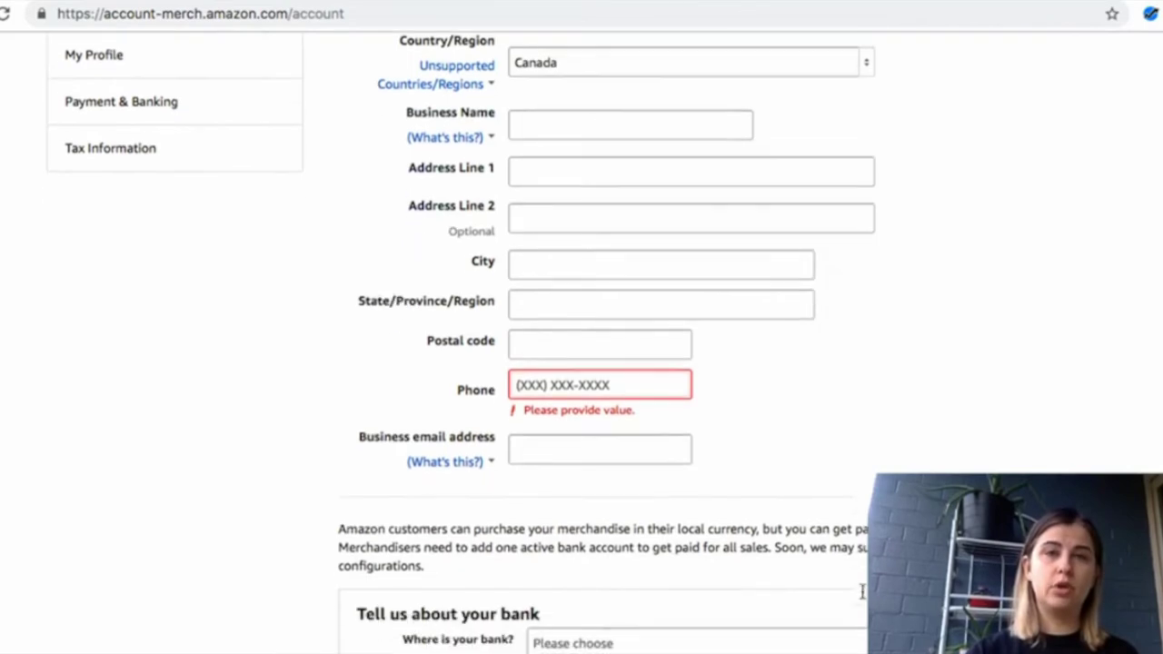
Scroll down the form, leaving Business email address empty so it shows a required warning
scroll(862, 591, "down", 3)
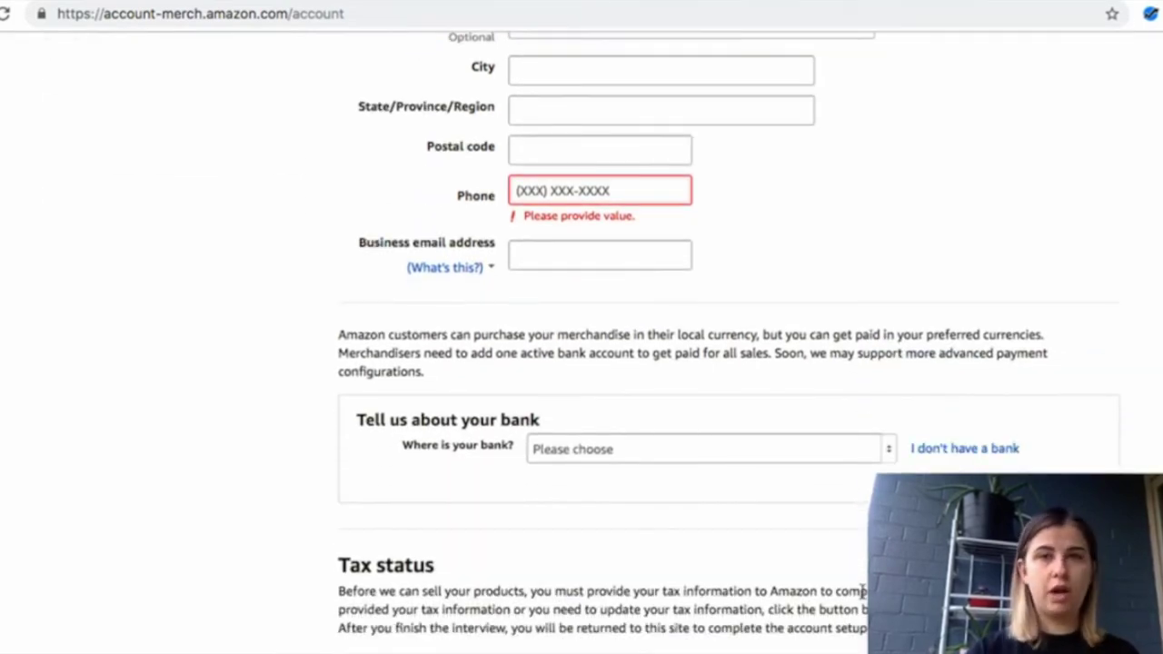
scroll(862, 591, "down", 1)
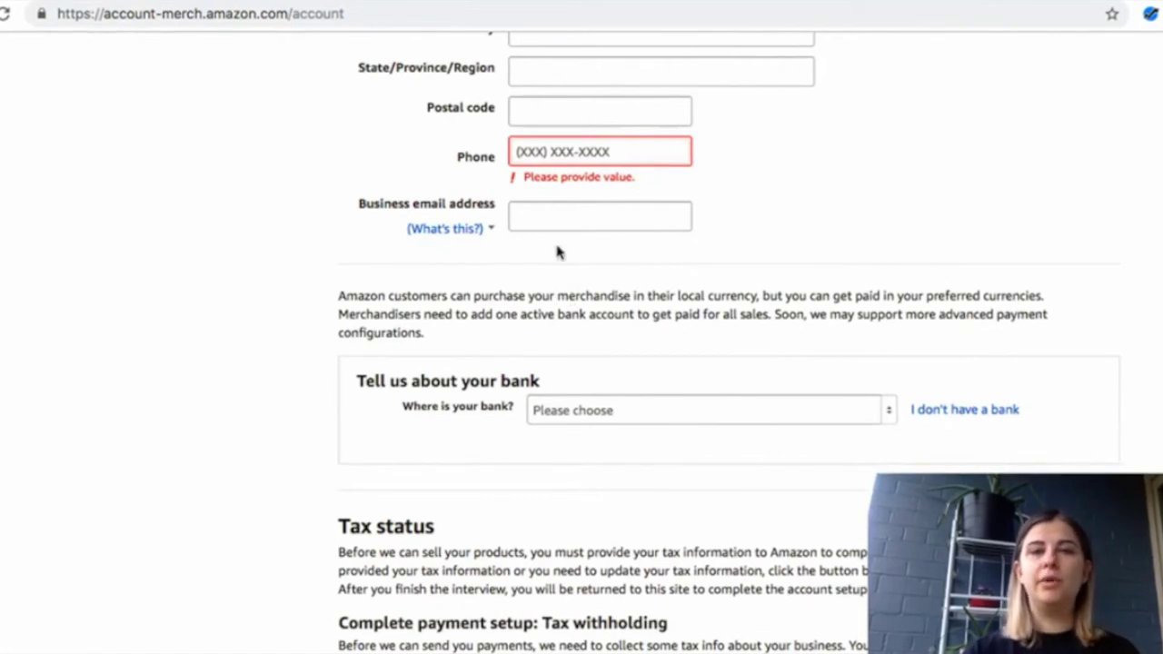
left_click(546, 213)
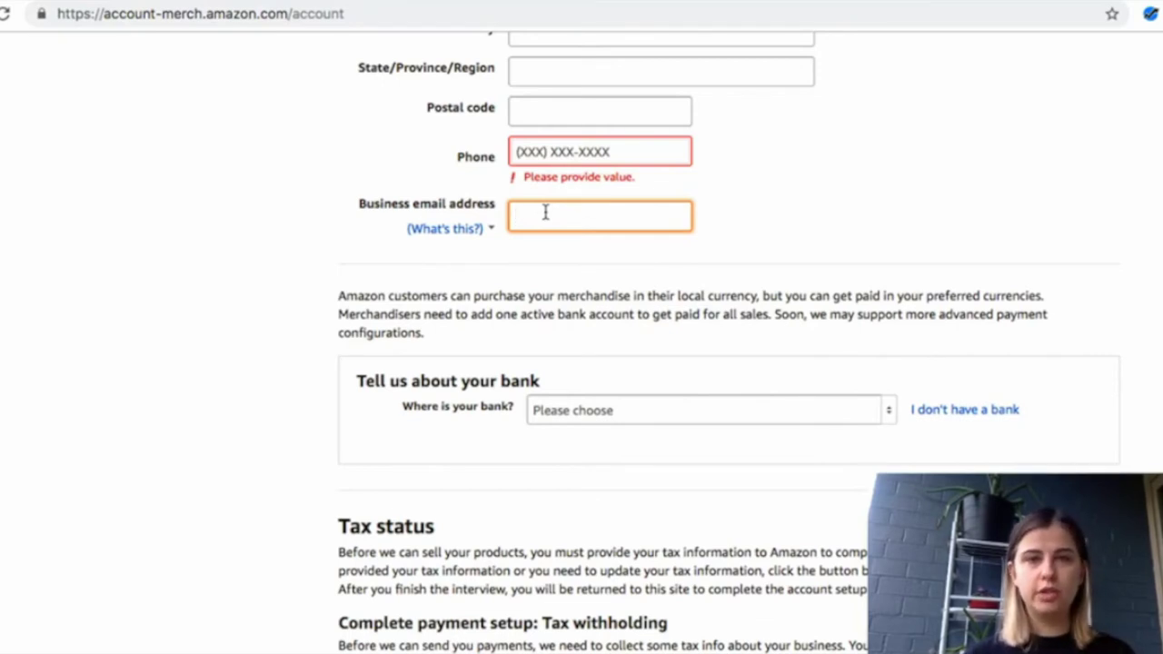
left_click_drag(460, 205, 433, 207)
left_click(626, 278)
scroll(627, 274, "down", 1)
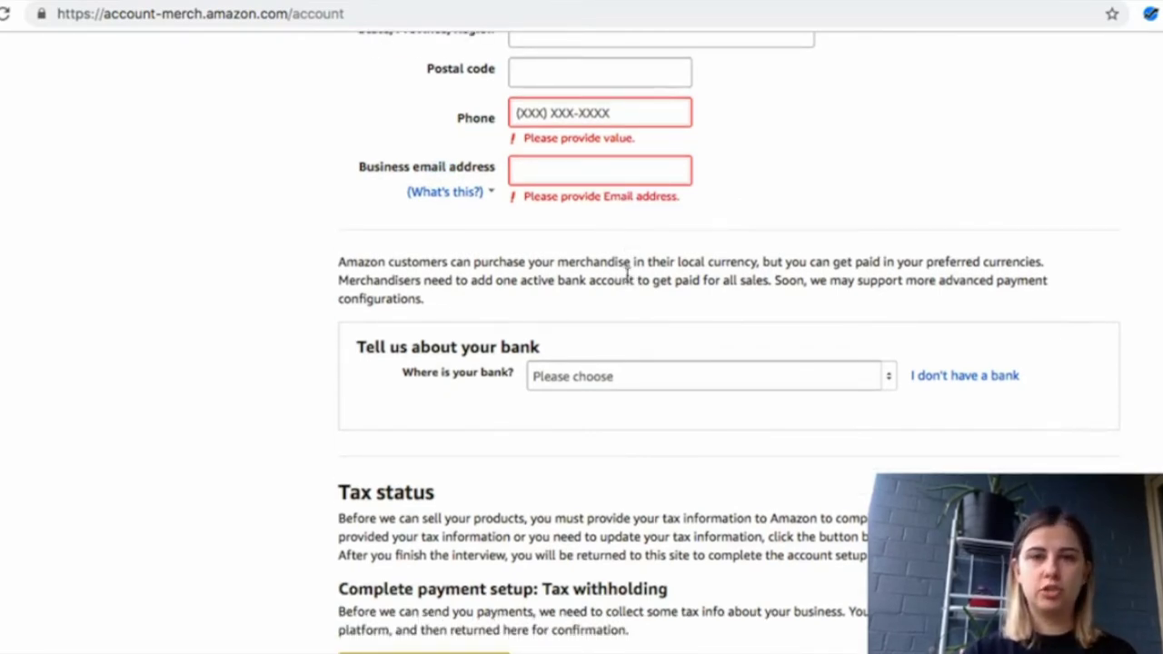
scroll(626, 278, "down", 3)
left_click(608, 255)
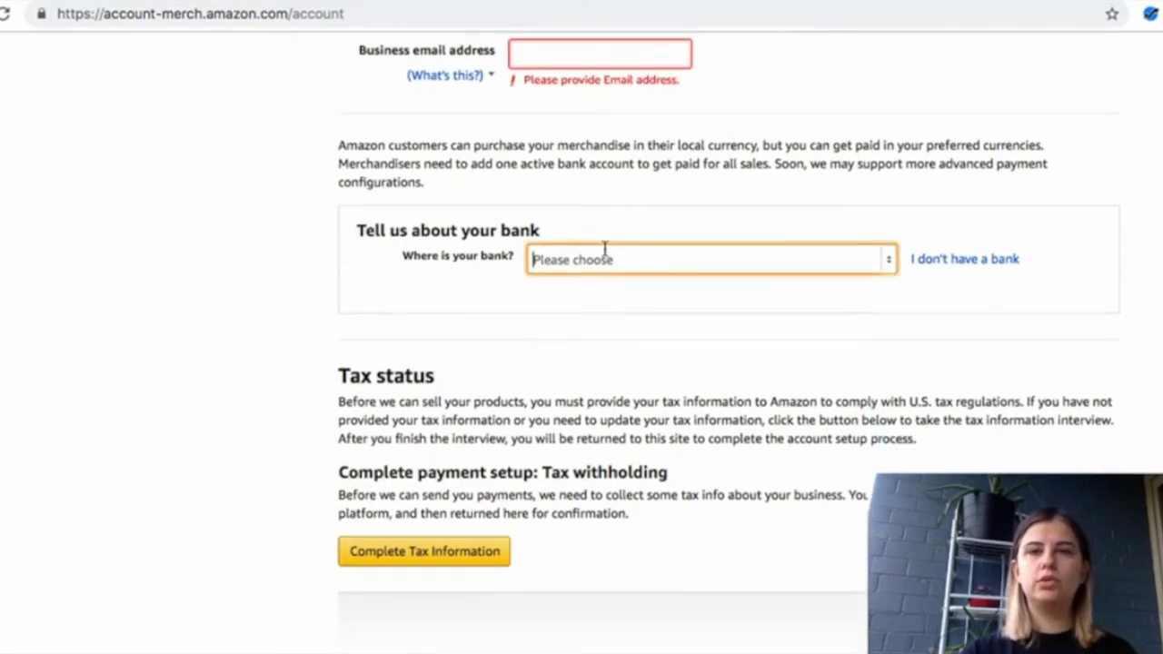
left_click(883, 264)
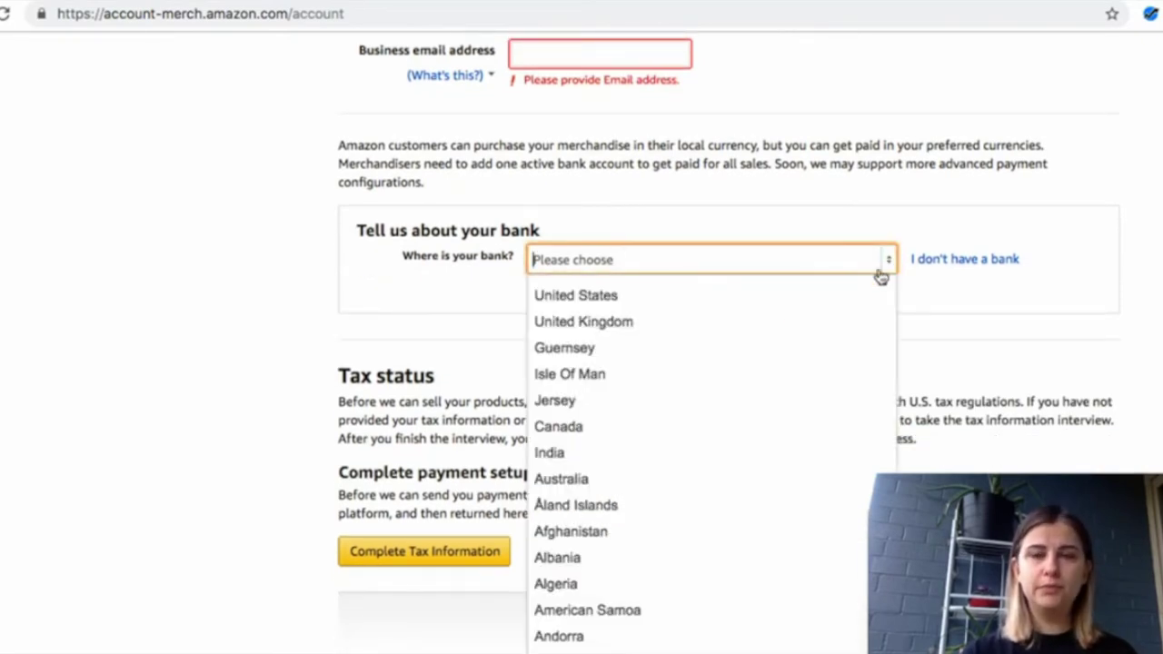
left_click(760, 293)
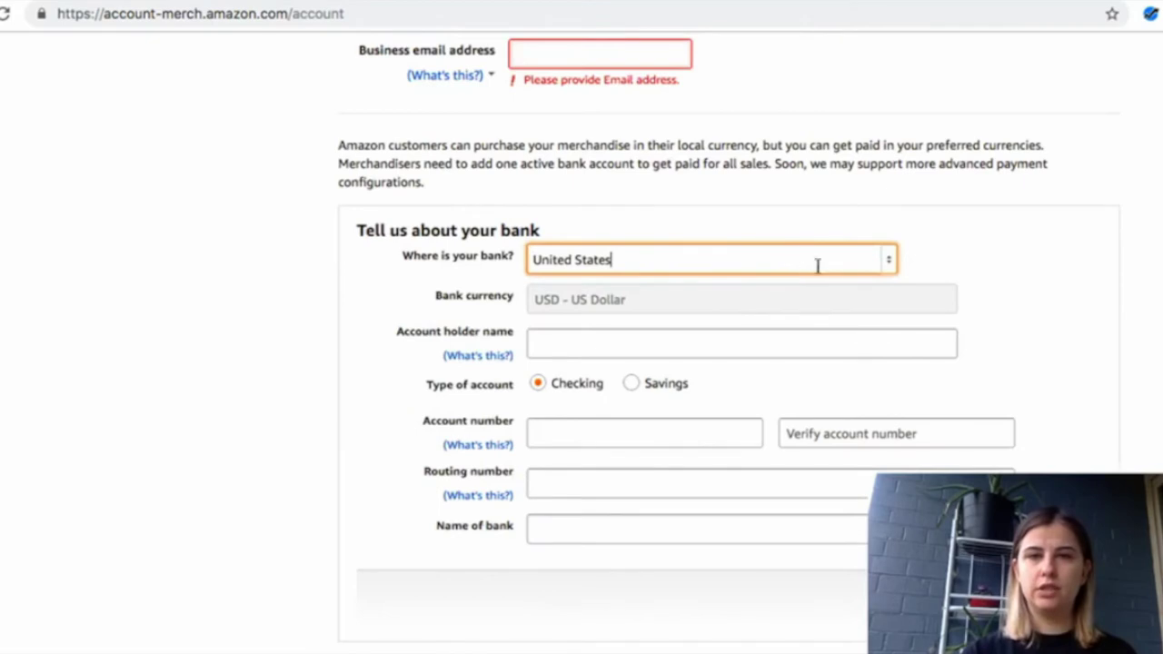
left_click(890, 262)
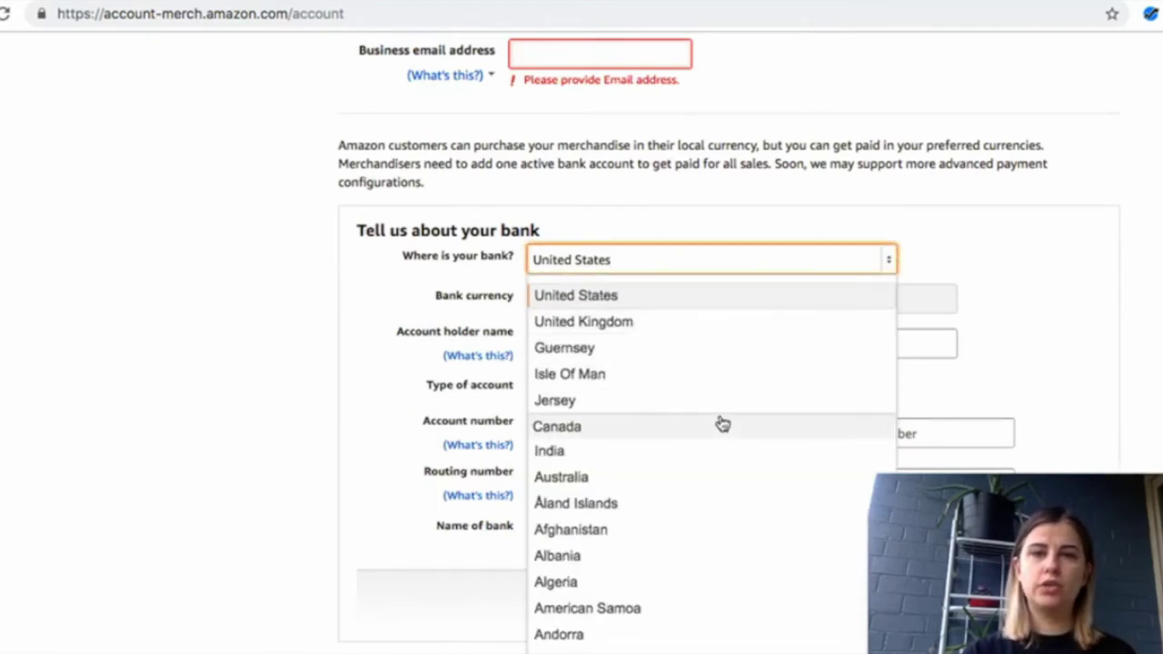
left_click(714, 423)
left_click(948, 343)
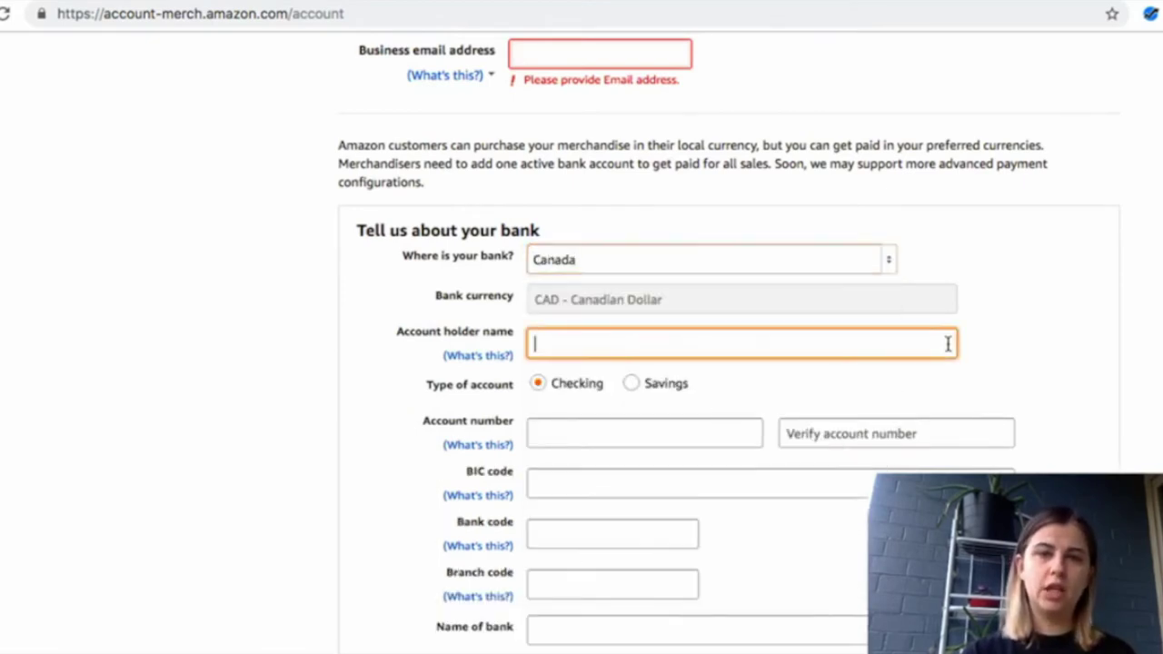
left_click(1003, 342)
scroll(1002, 342, "down", 3)
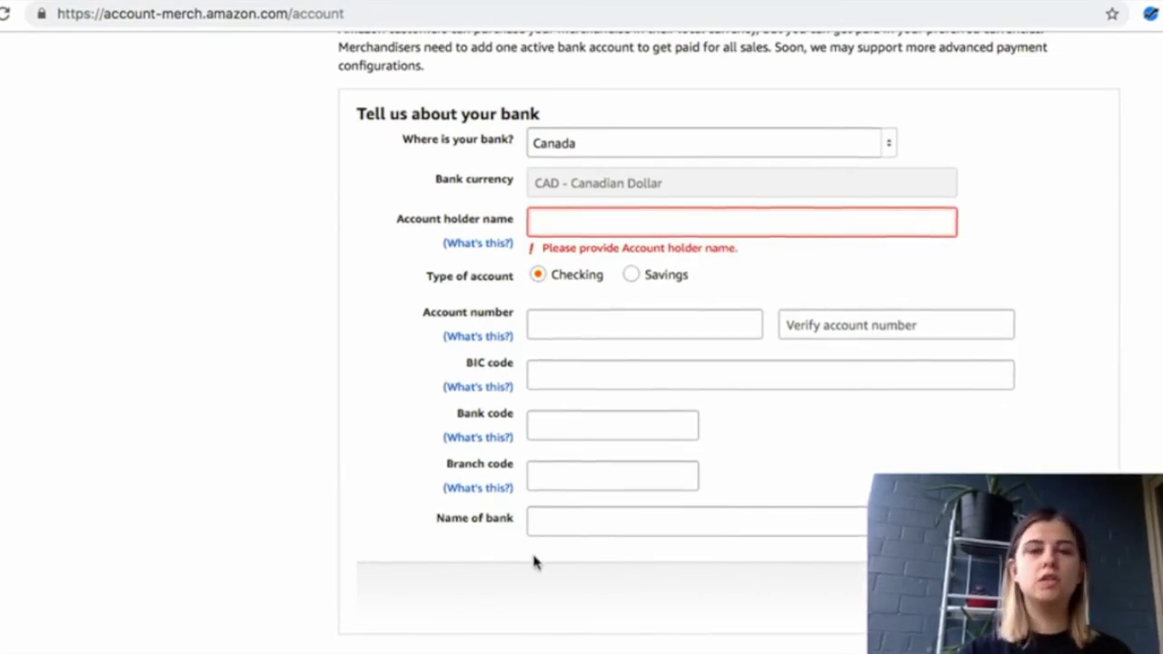
scroll(533, 561, "down", 1)
scroll(534, 563, "down", 5)
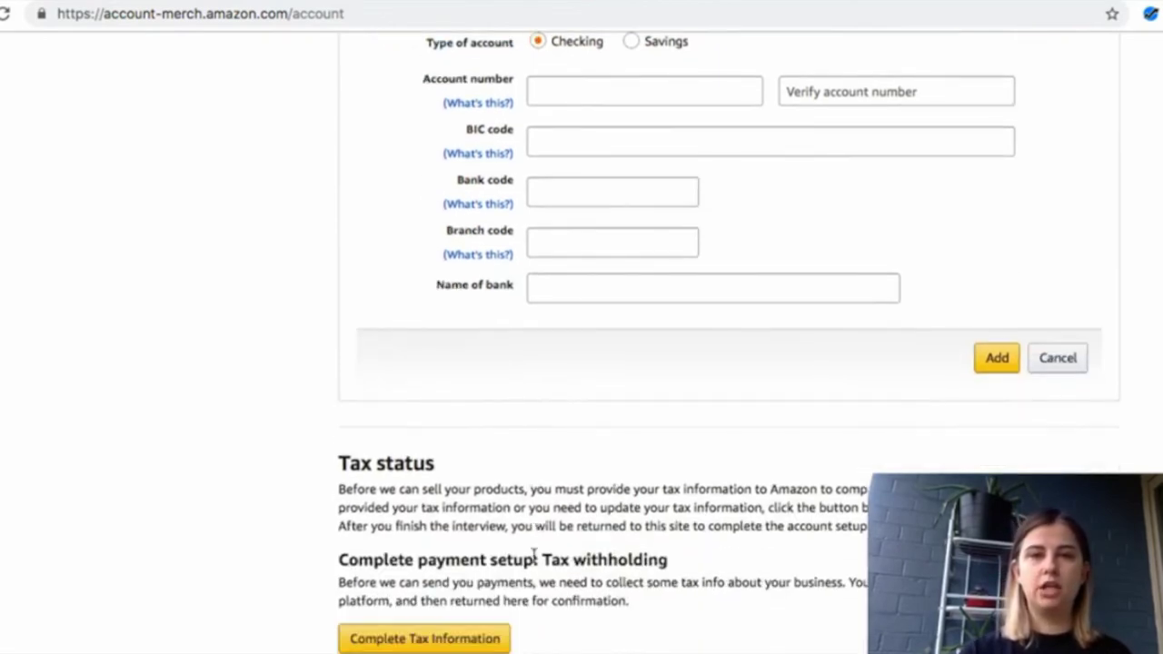
scroll(535, 558, "down", 1)
scroll(535, 561, "up", 3)
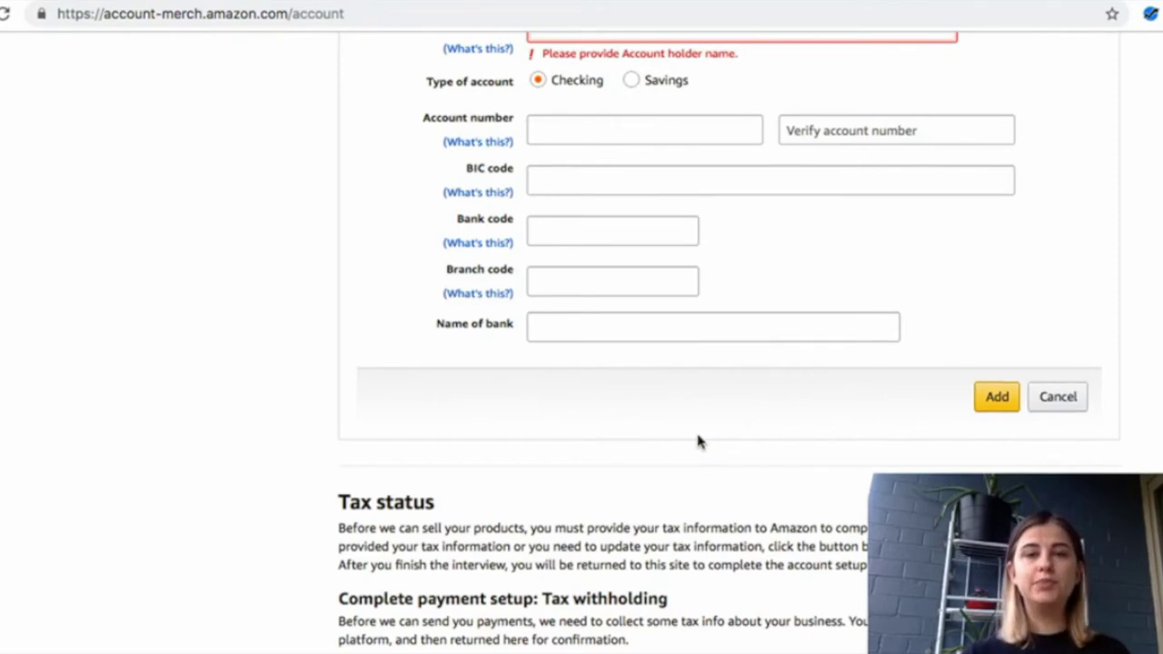
Scroll to the Tax status section and highlight its withholding explanation
scroll(698, 440, "down", 3)
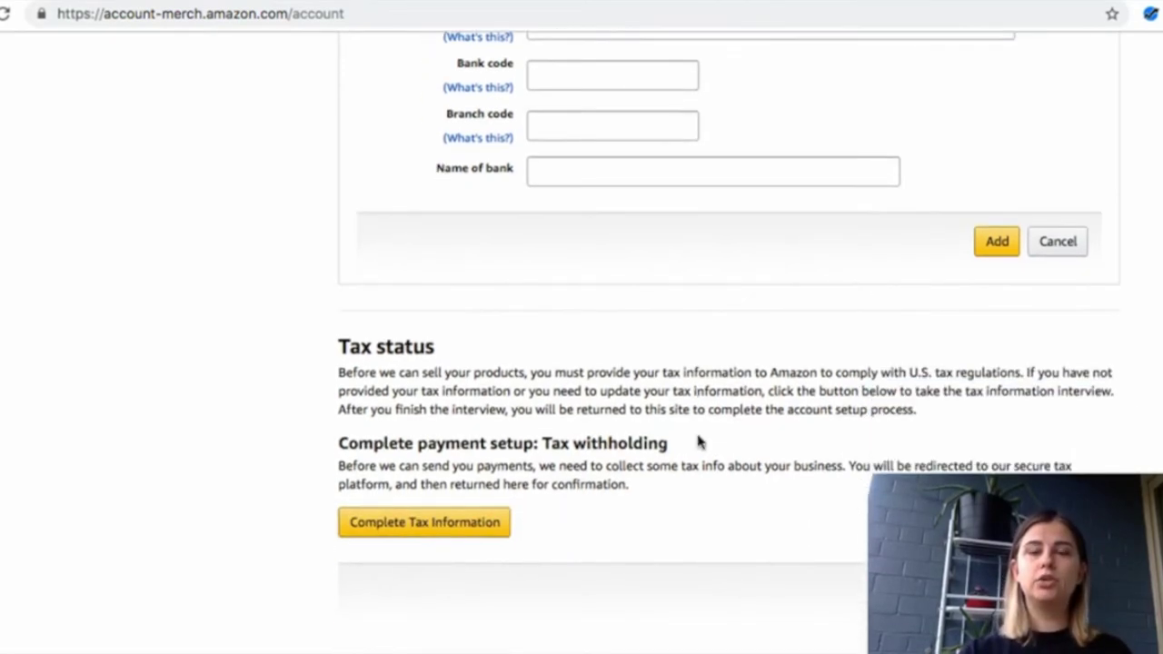
scroll(698, 441, "down", 1)
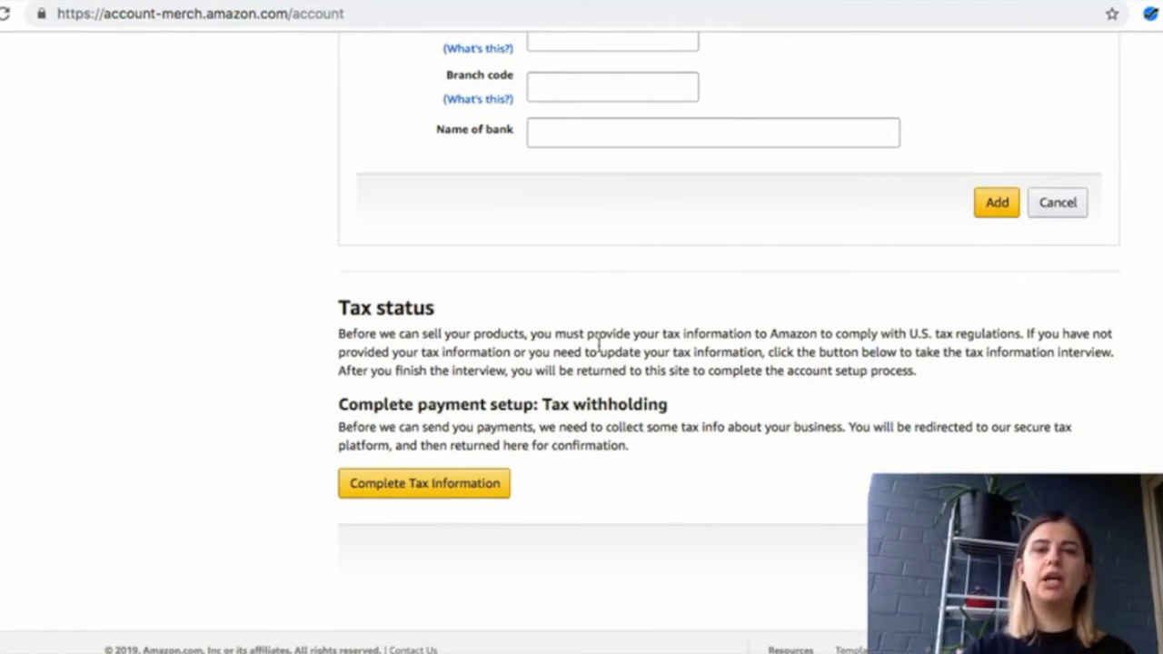
scroll(418, 311, "down", 1)
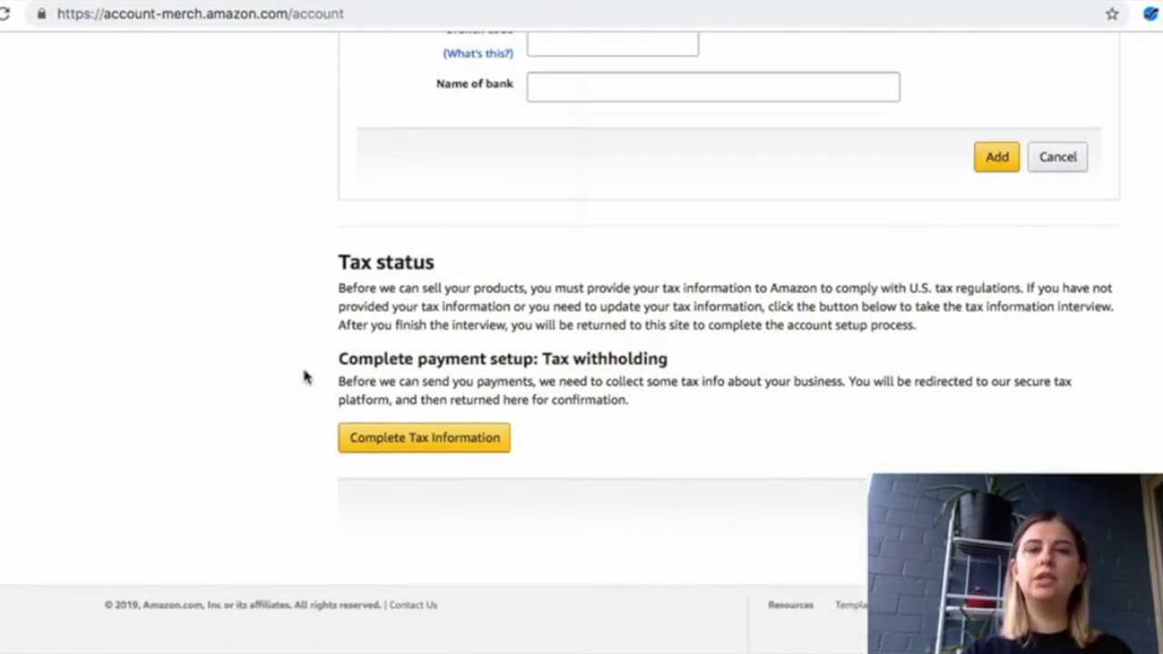
left_click_drag(338, 261, 664, 457)
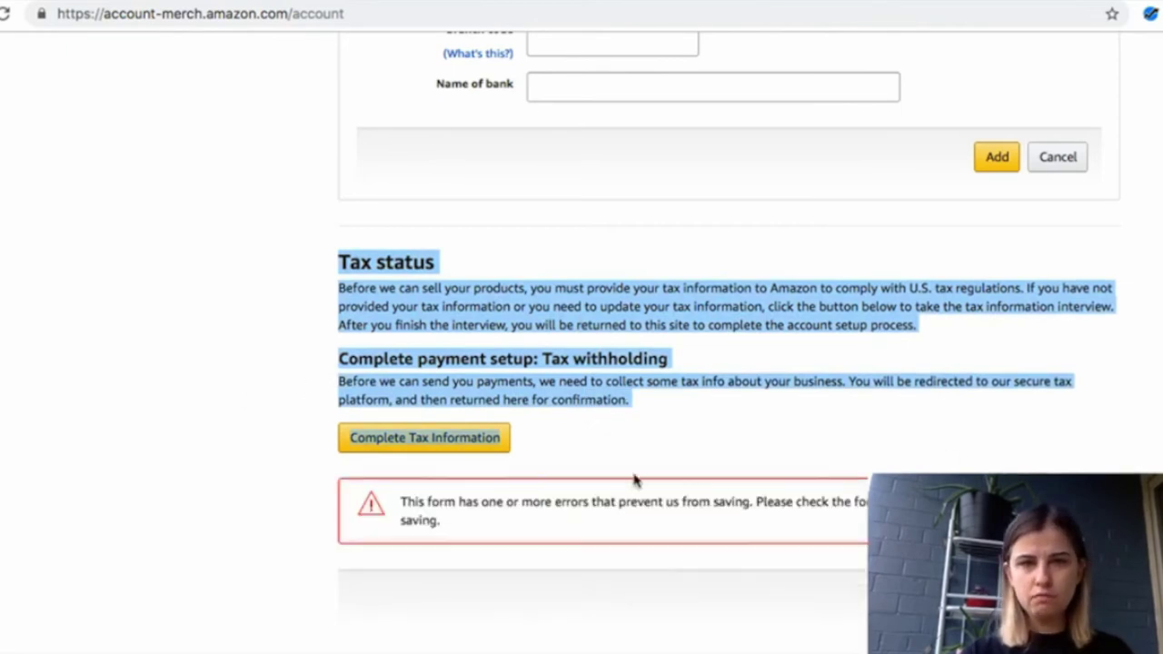
Open the tax interview without saving and set the income recipient type to Individual
left_click(445, 440)
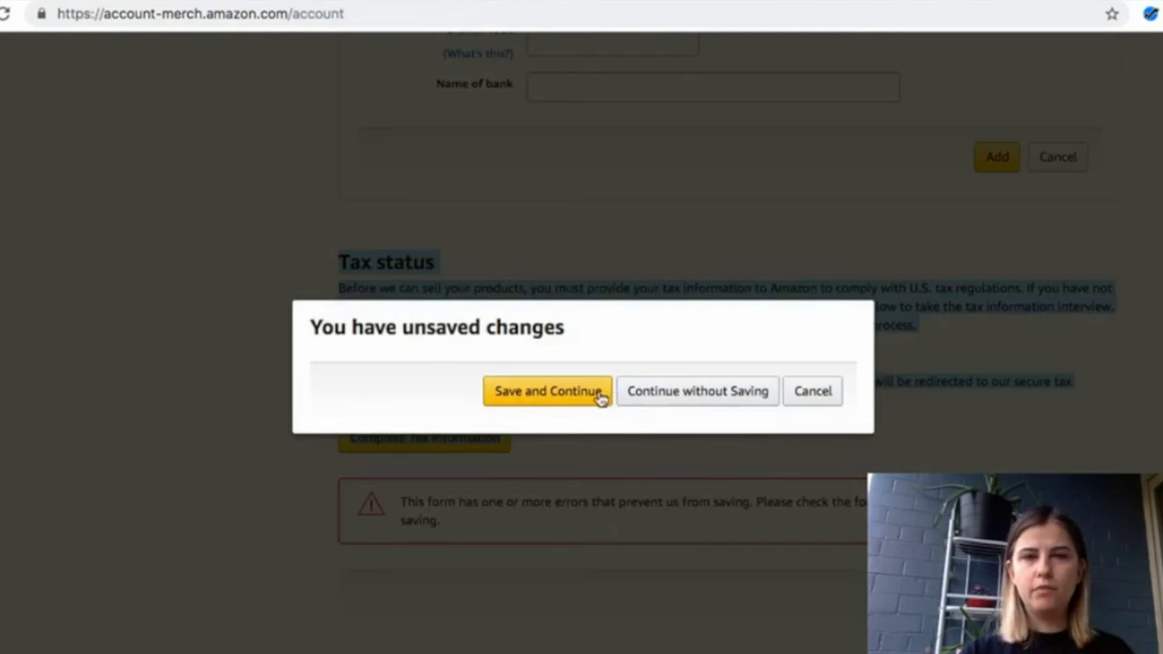
left_click(664, 397)
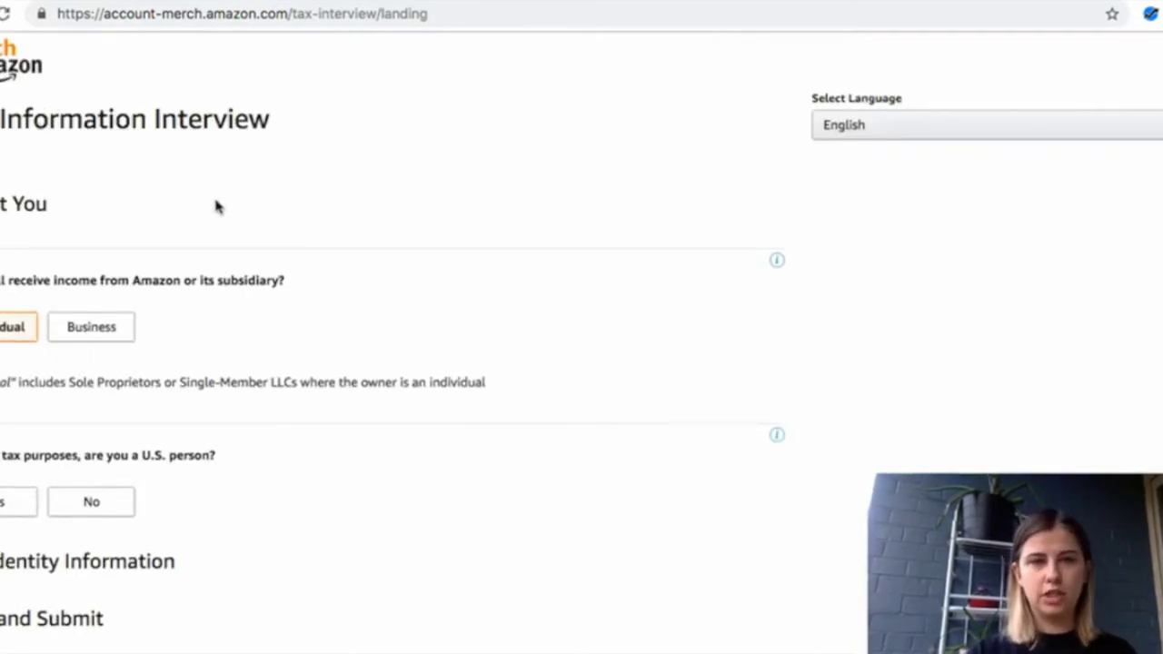
left_click(91, 327)
left_click(4, 331)
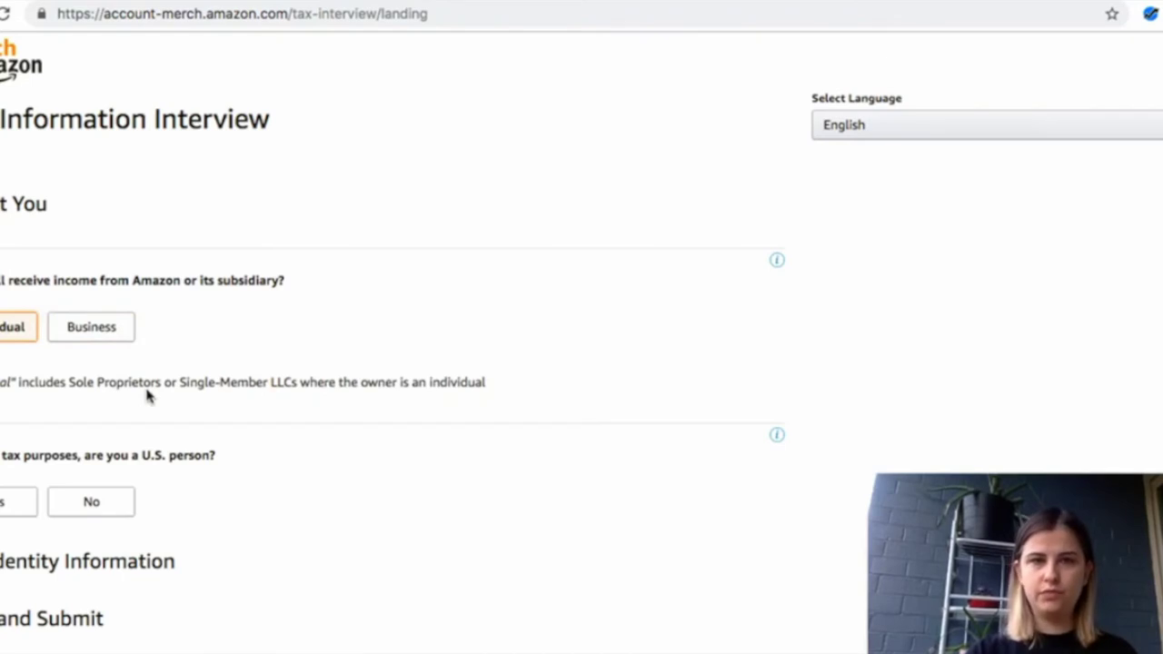
left_click(88, 338)
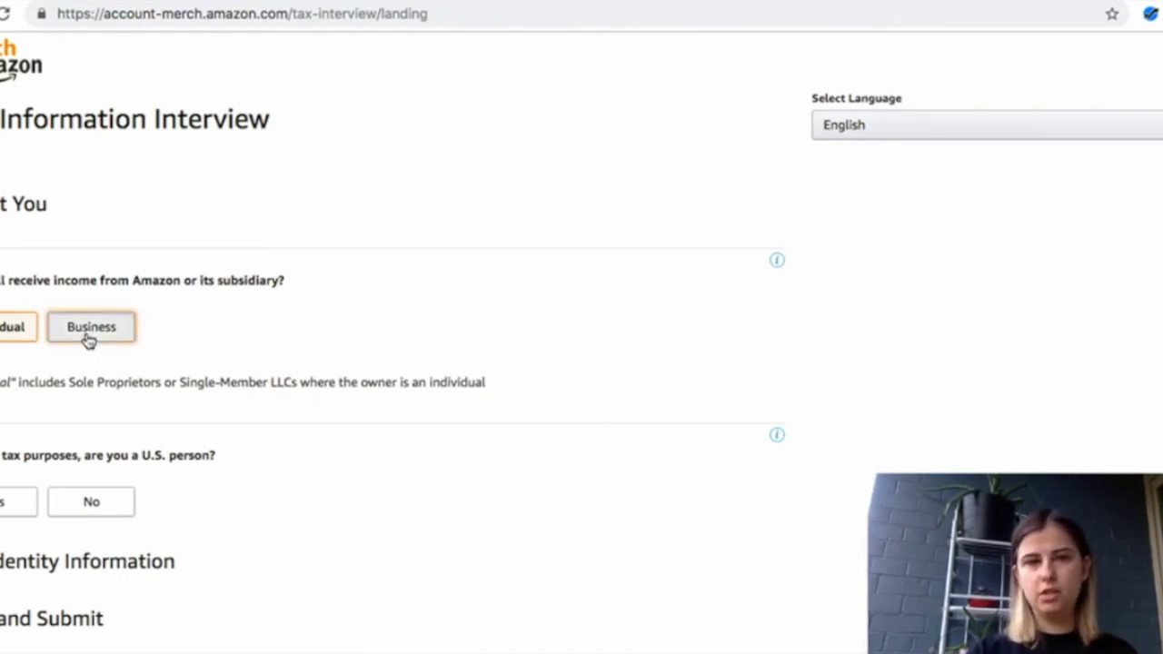
left_click(19, 330)
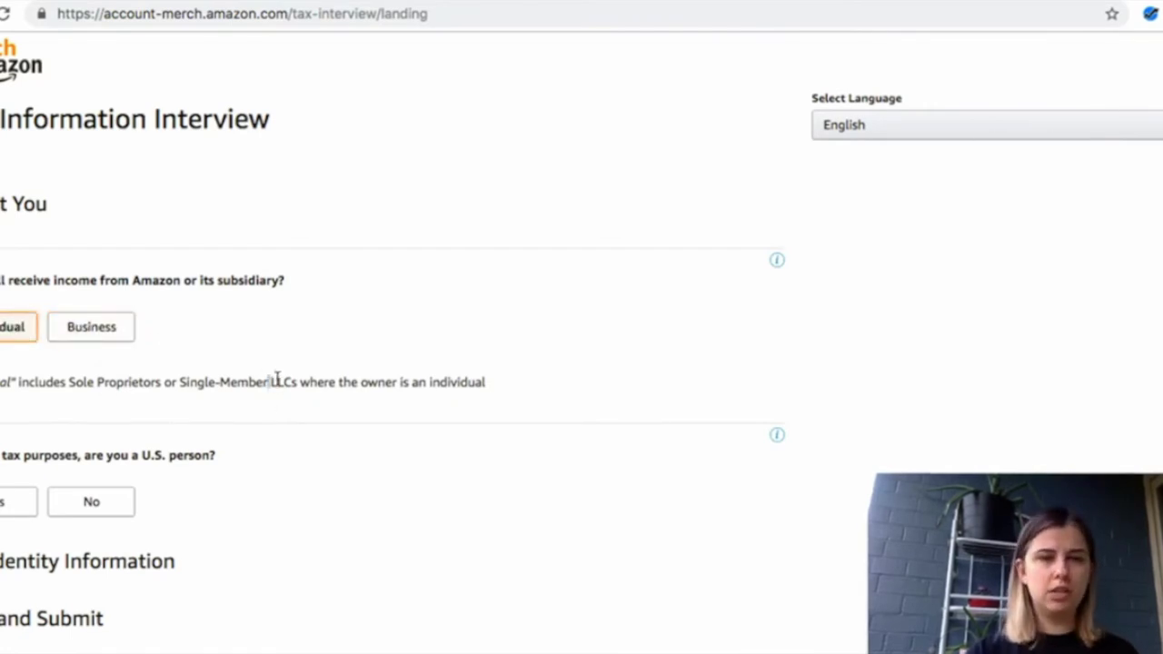
left_click_drag(270, 382, 524, 452)
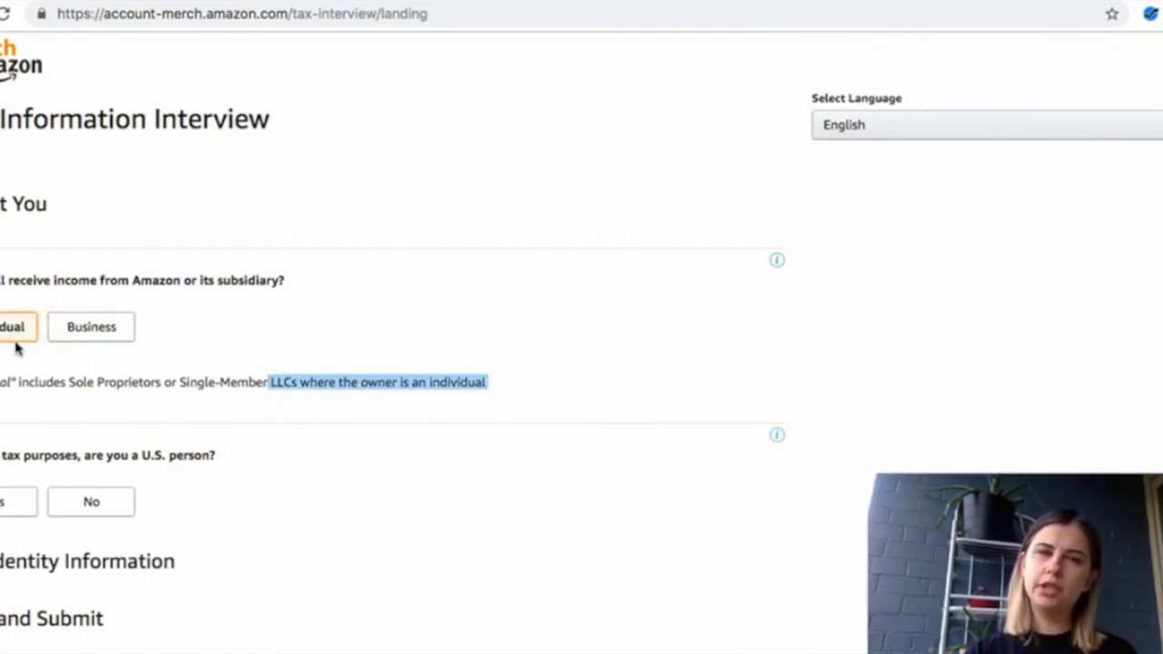
left_click(109, 385)
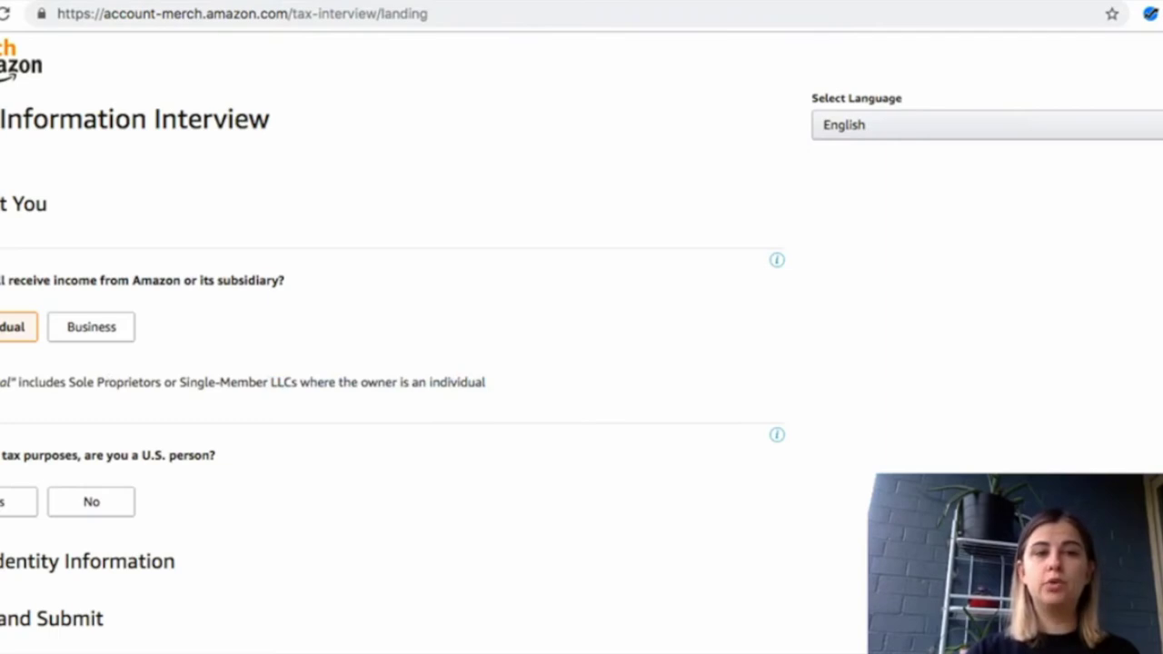
triple_click(163, 446)
left_click(224, 451)
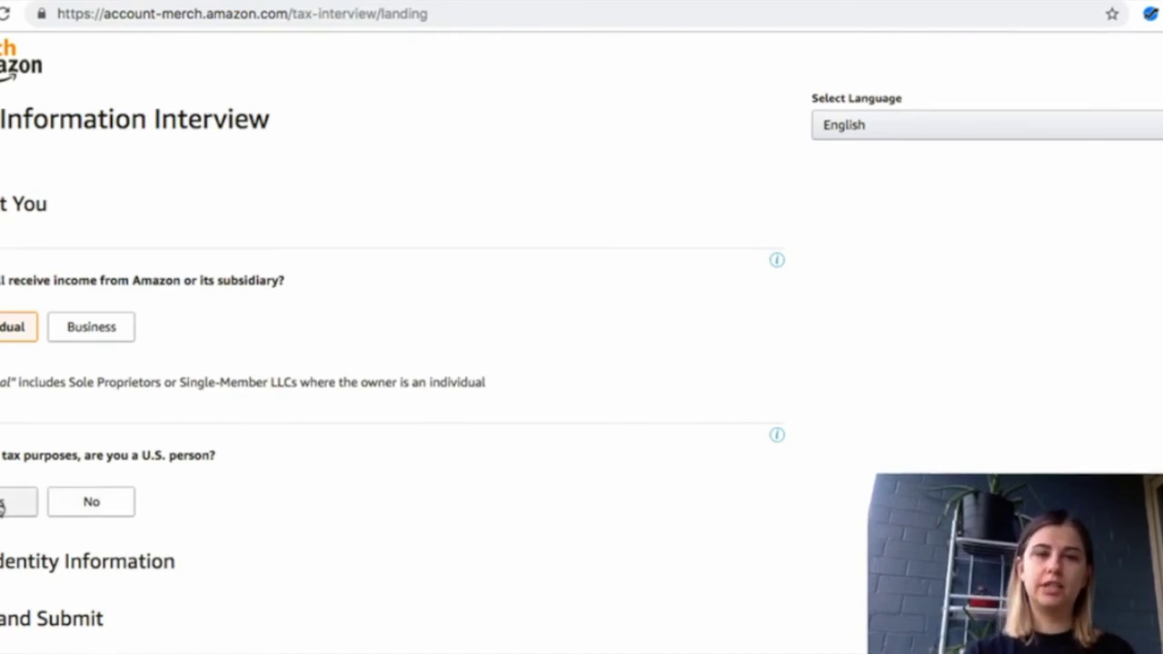
Answer No to being a U.S. person and No to the intermediary agent question
left_click(72, 505)
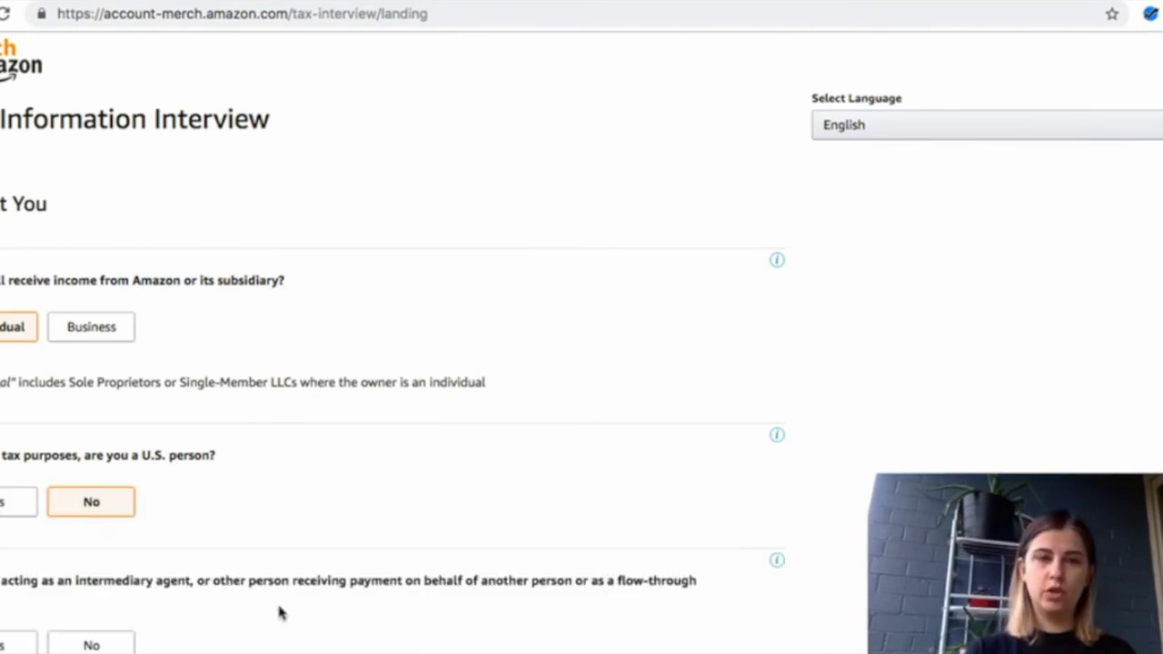
scroll(280, 614, "down", 1)
scroll(281, 614, "down", 1)
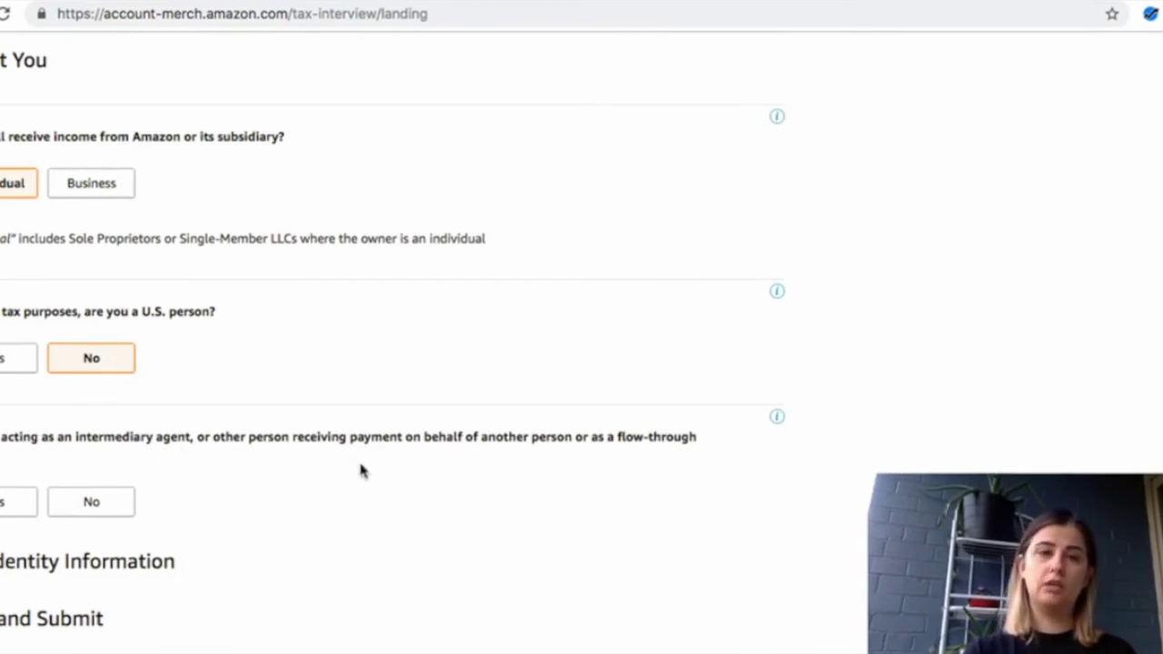
left_click(86, 510)
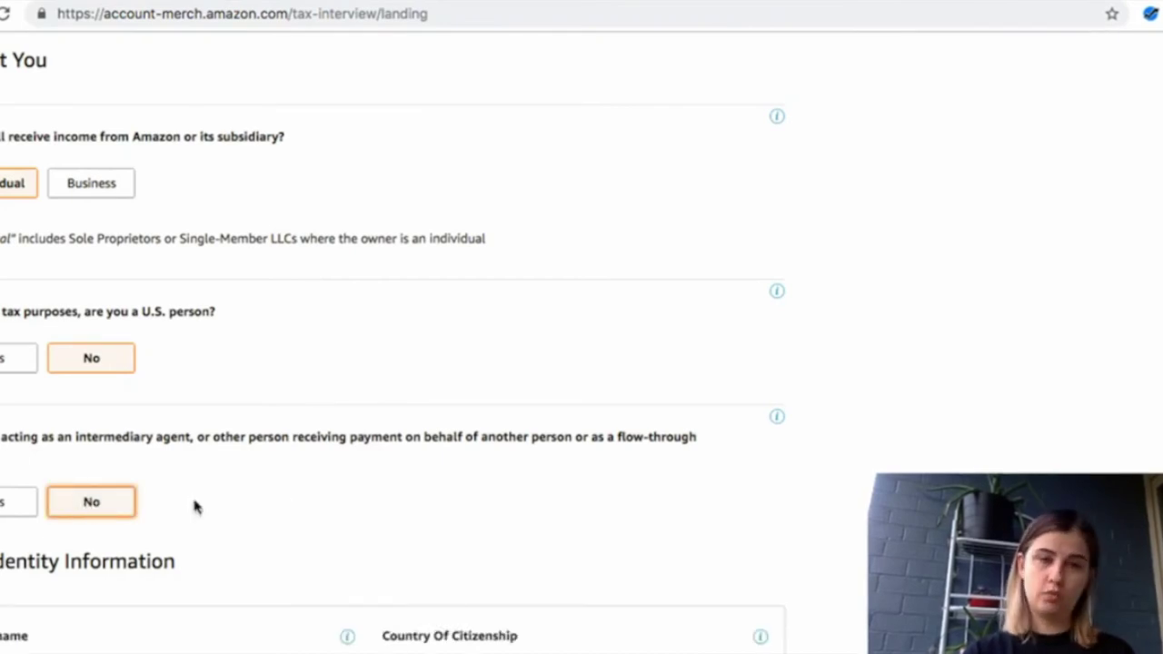
scroll(355, 519, "down", 3)
scroll(356, 519, "down", 5)
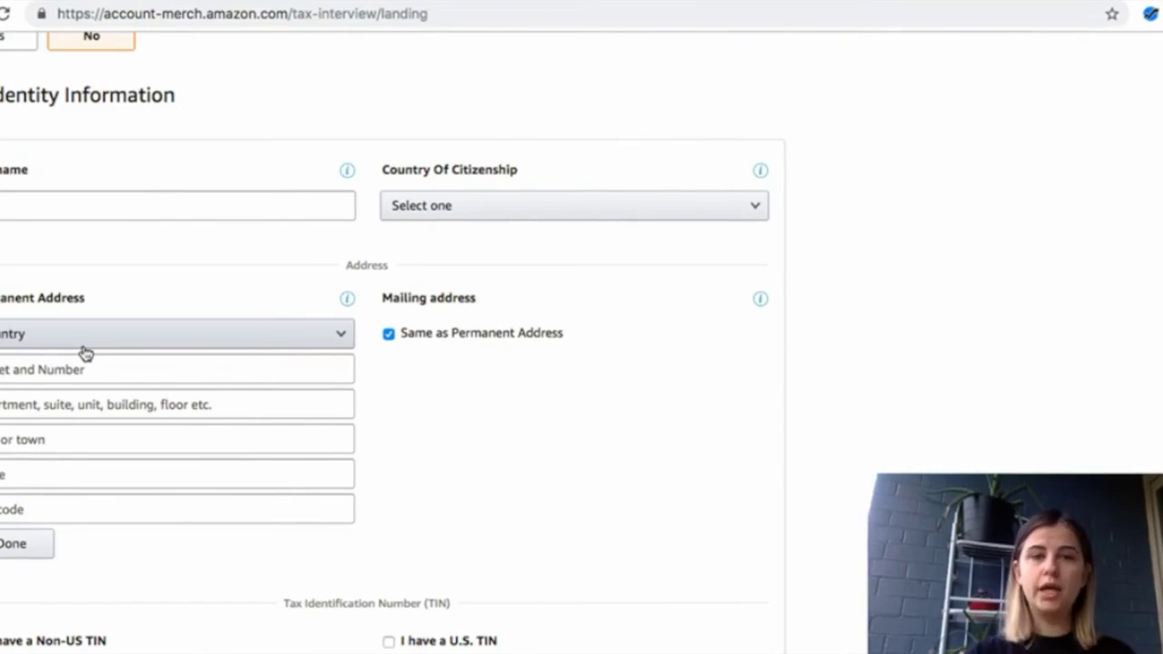
Set country of citizenship to Canada and highlight the Tax Identification Number heading
left_click(478, 208)
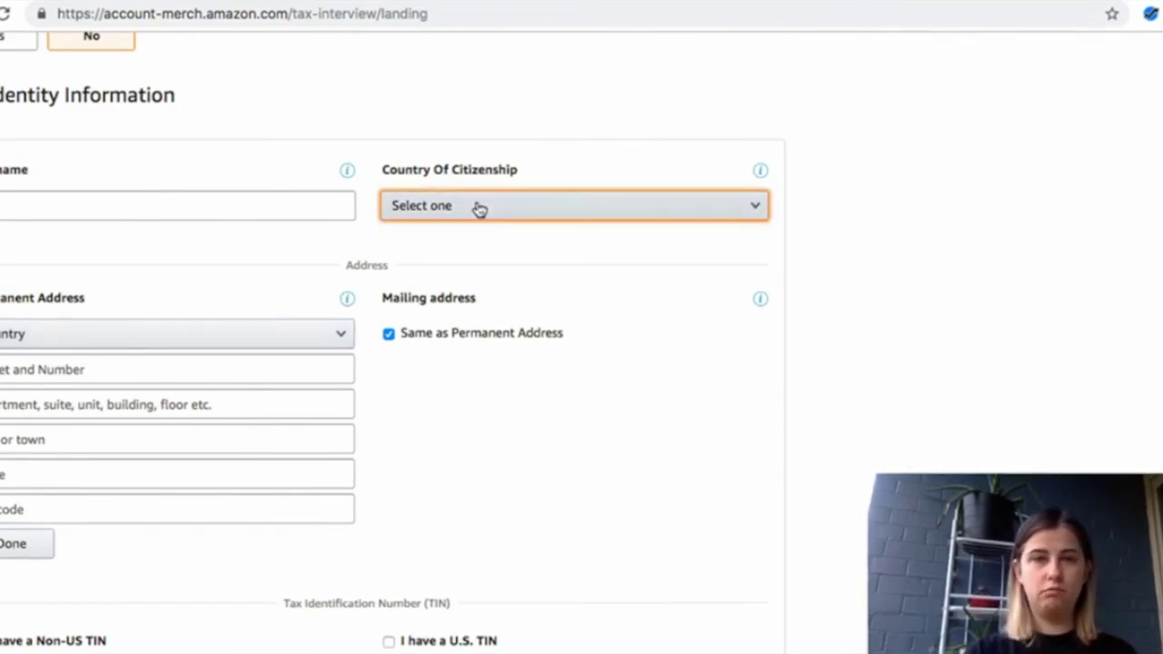
left_click(449, 241)
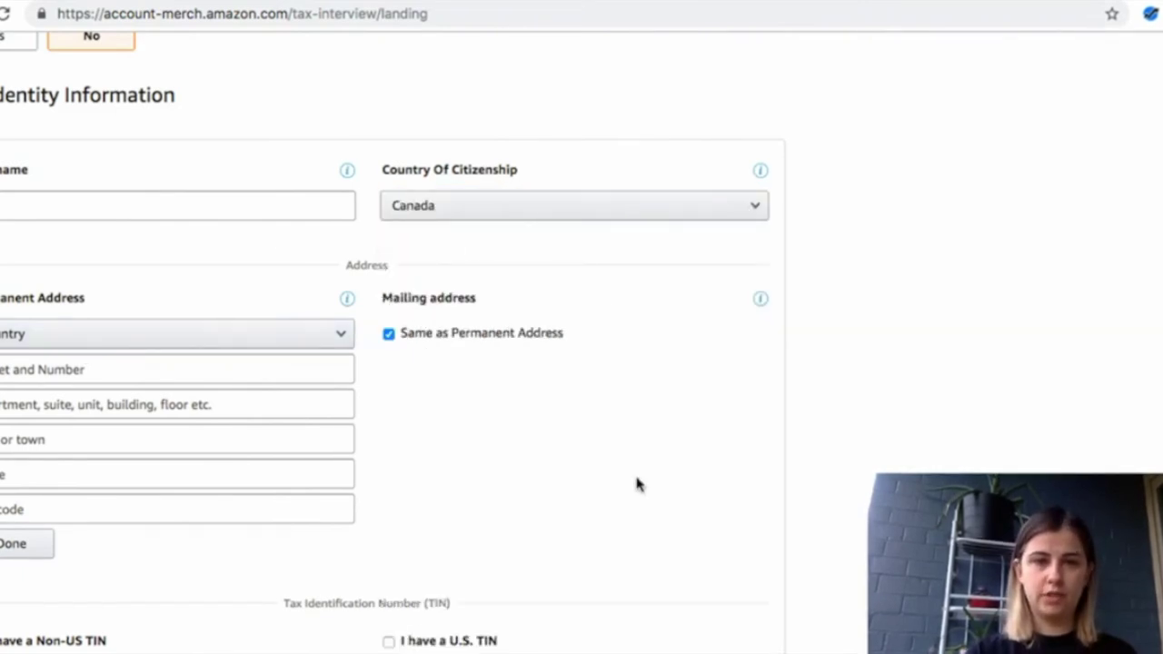
scroll(637, 477, "down", 3)
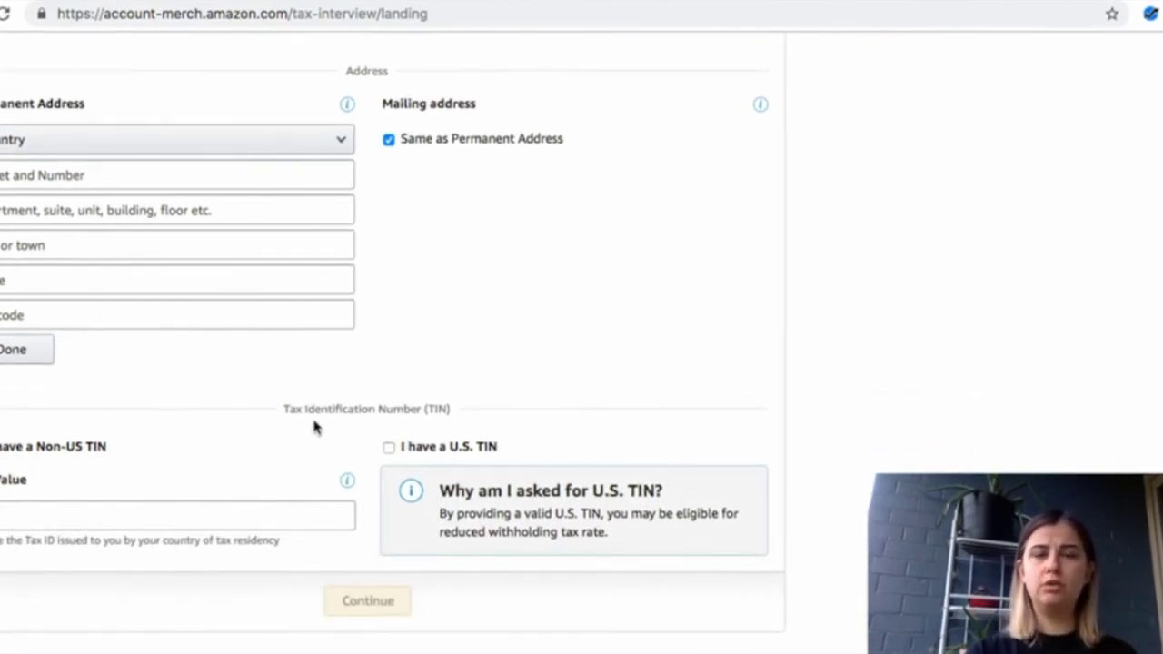
scroll(358, 324, "up", 3)
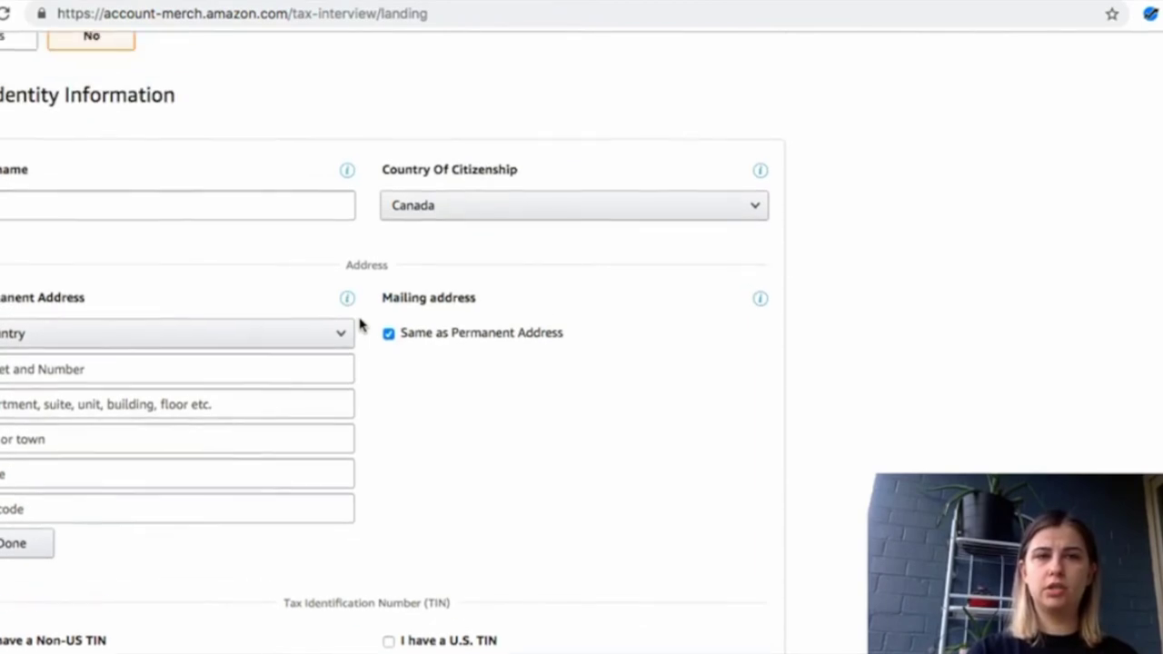
scroll(358, 325, "down", 4)
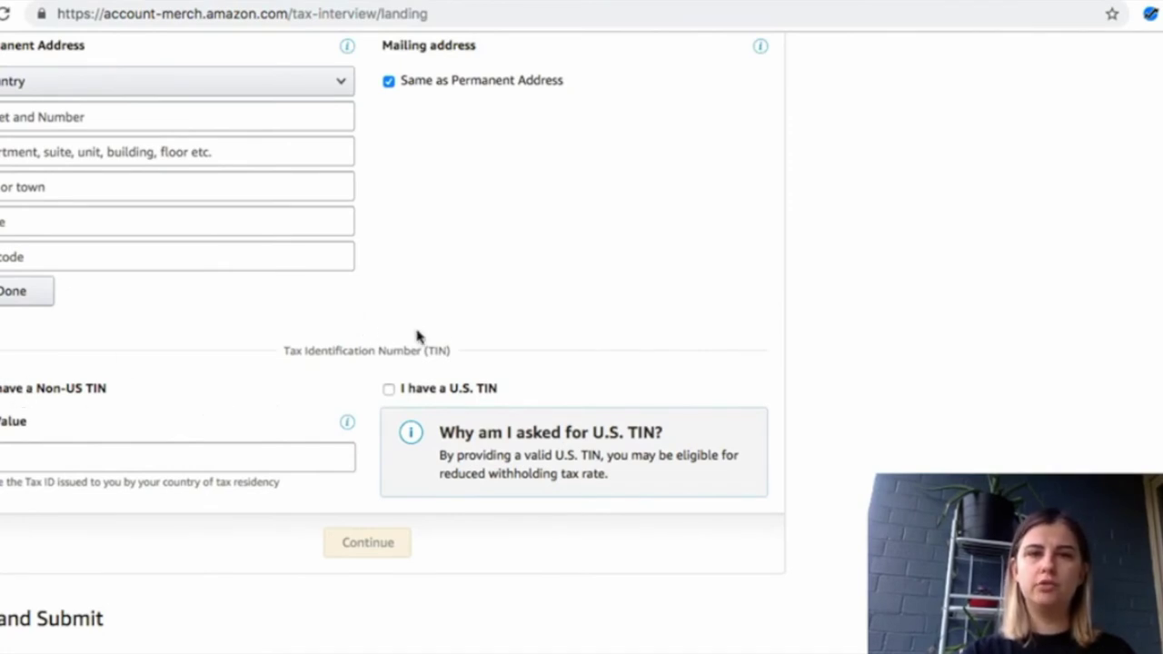
left_click_drag(437, 351, 282, 355)
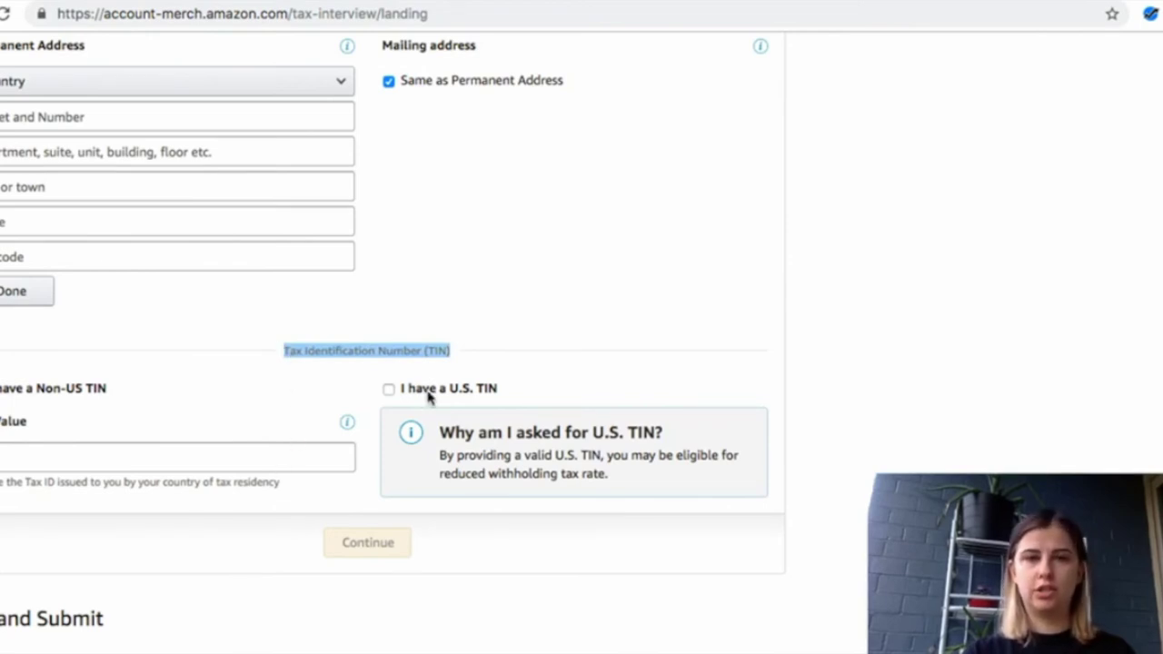
Check 'I have a U.S. TIN' with type EIN, leaving the non-US TIN value empty
left_click(373, 393)
left_click(388, 389)
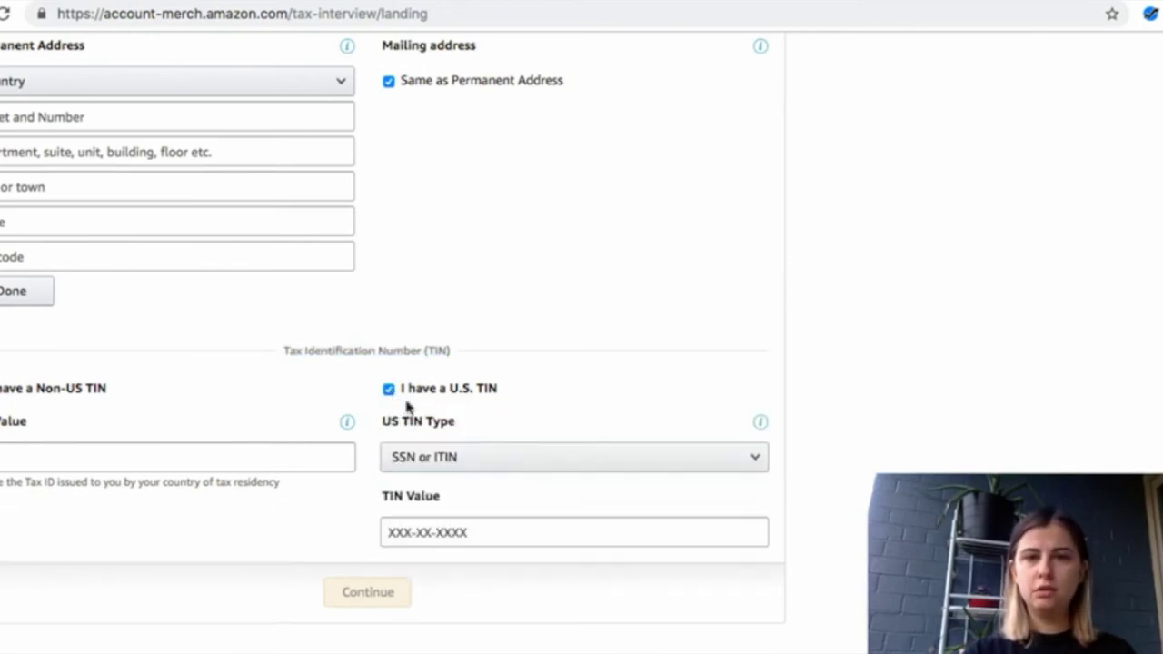
left_click(471, 469)
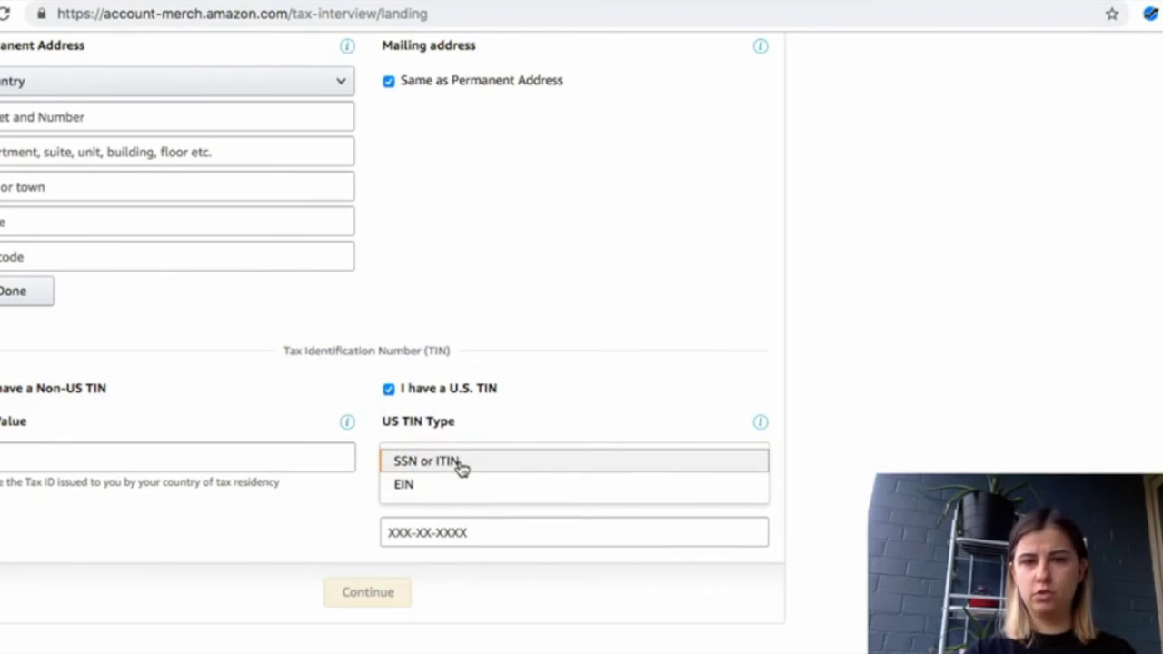
left_click(461, 467)
left_click(455, 467)
left_click(441, 486)
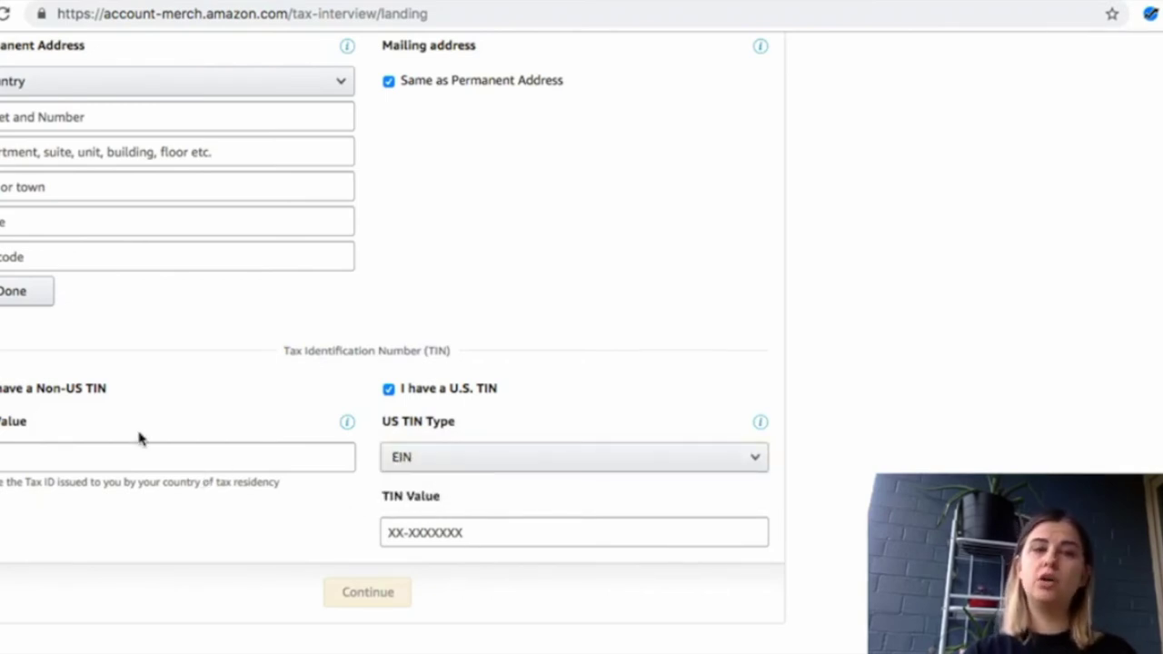
left_click(20, 452)
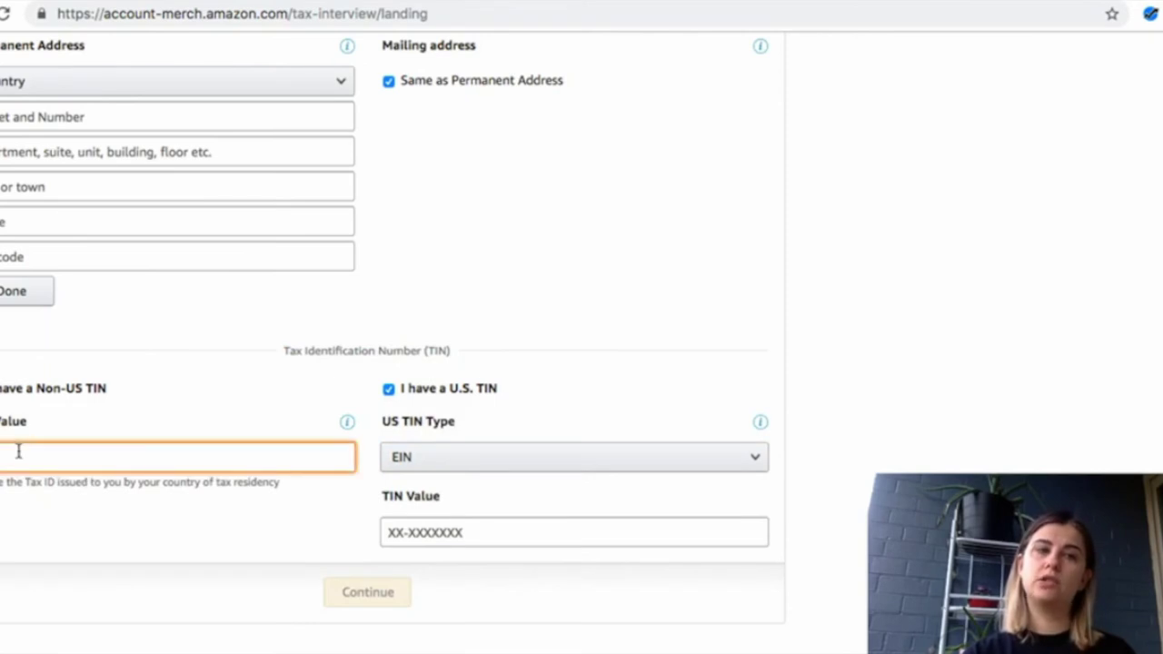
left_click(25, 474)
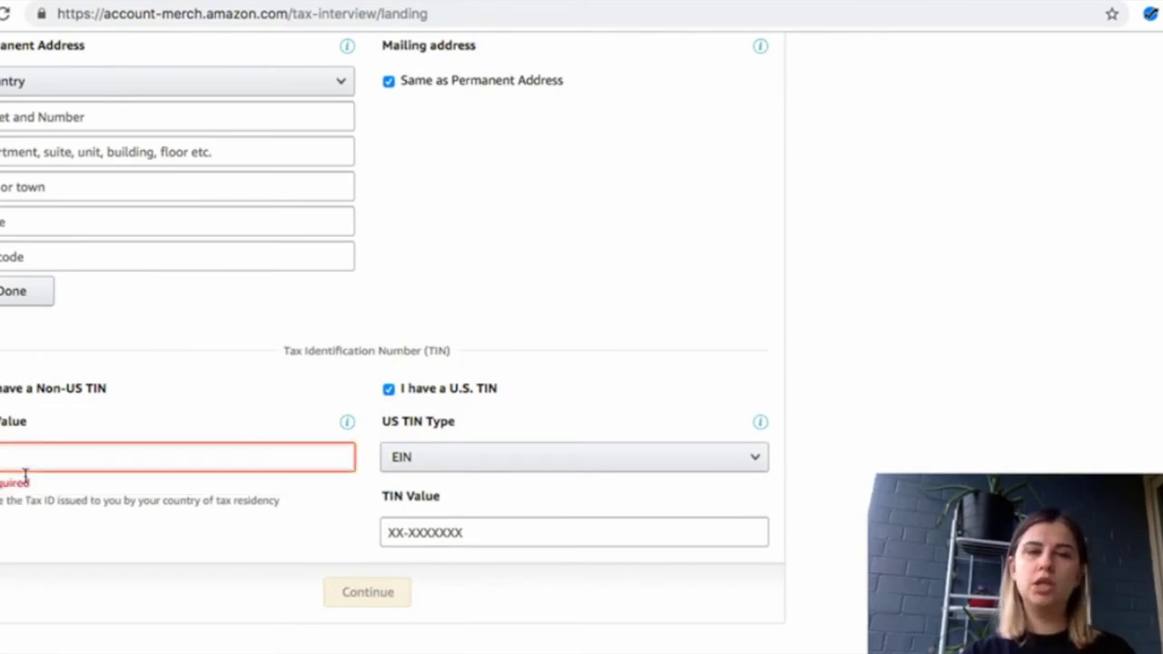
scroll(111, 552, "down", 2)
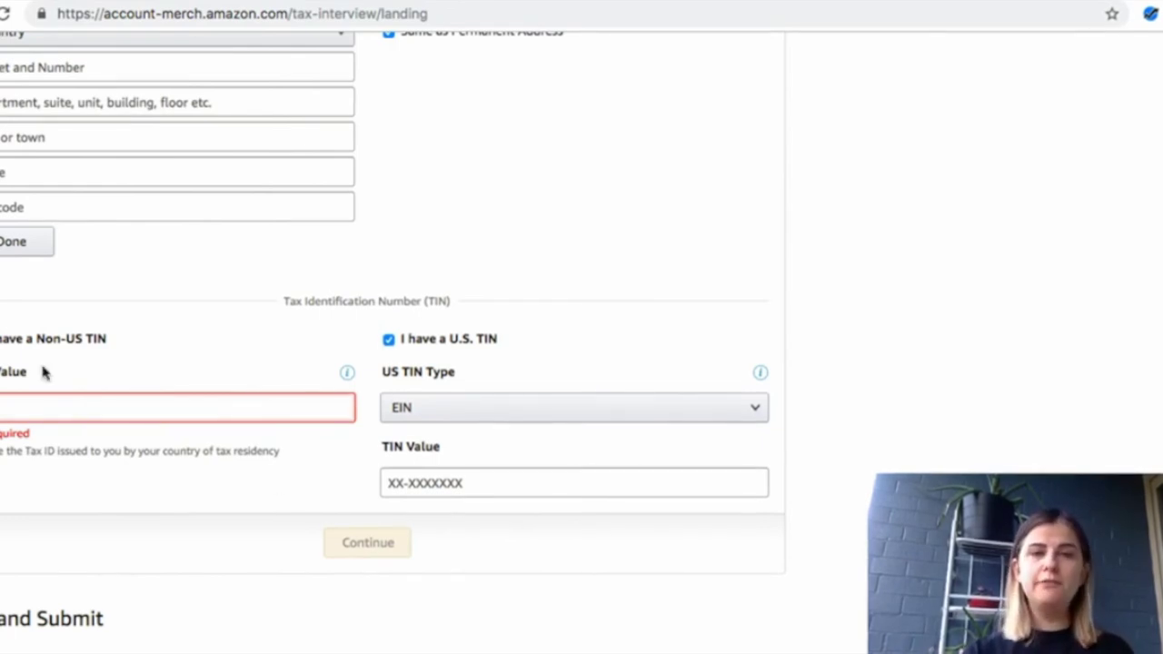
left_click(388, 339)
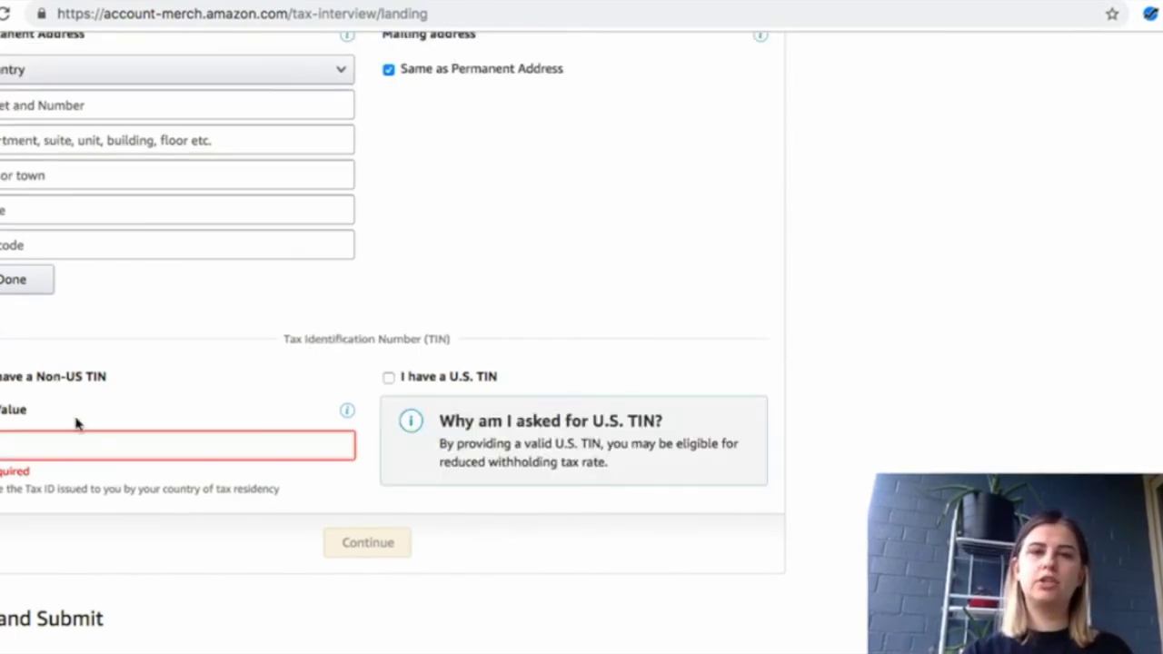
left_click(1, 340)
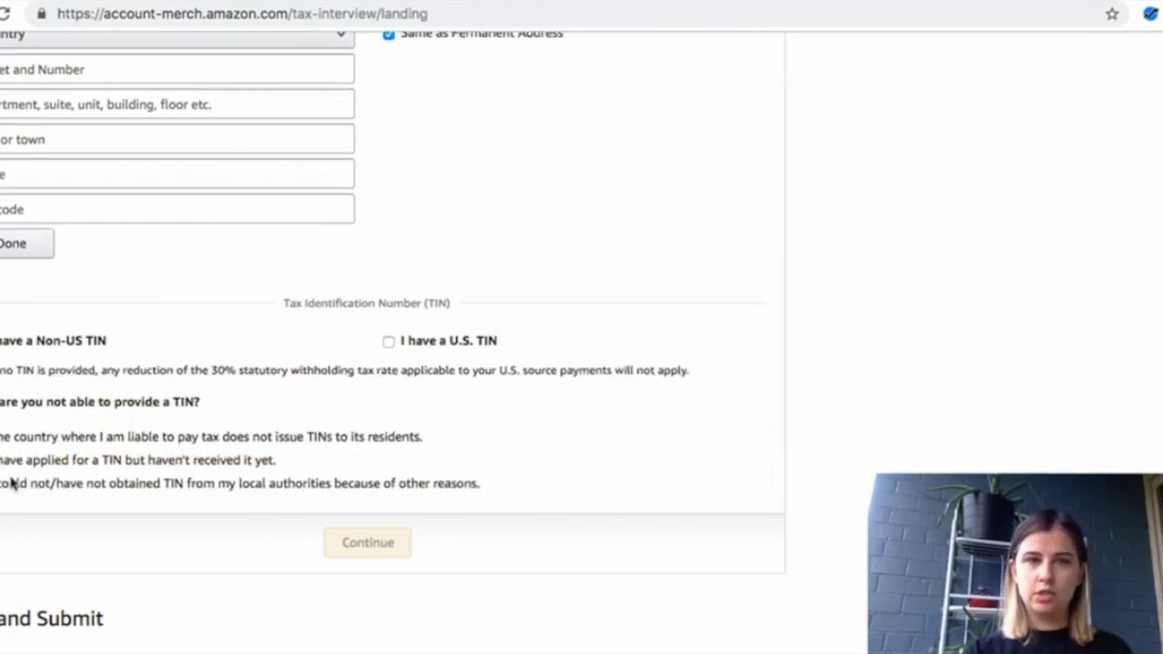
left_click_drag(221, 369, 205, 508)
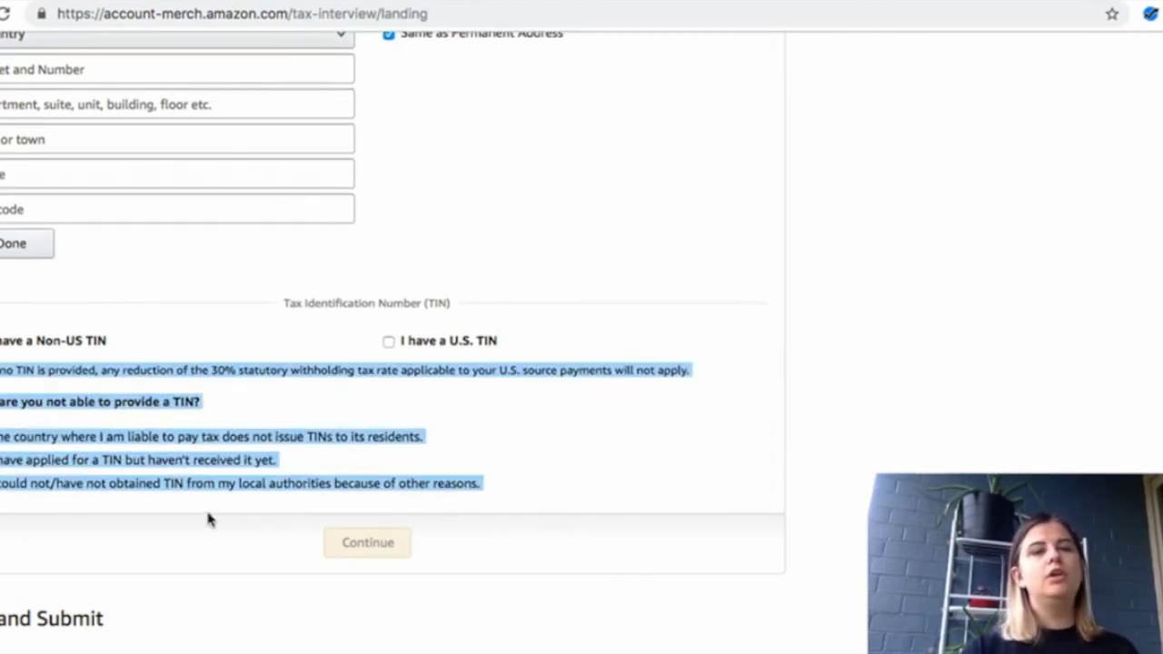
left_click(206, 543)
scroll(198, 527, "up", 3)
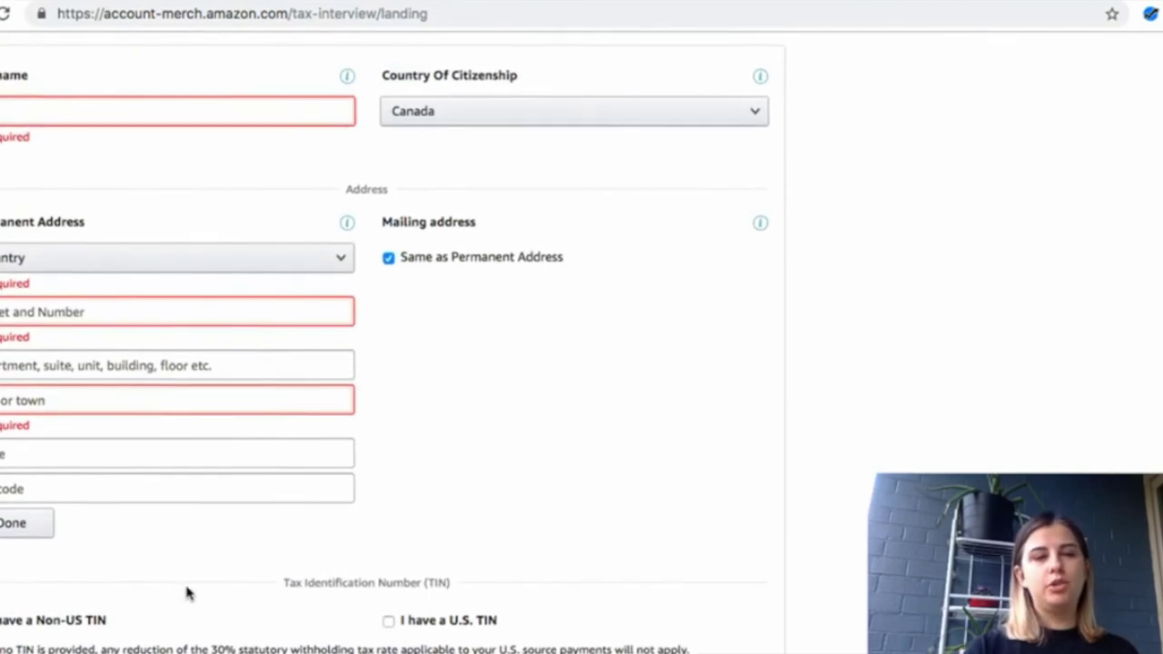
scroll(231, 592, "down", 1)
scroll(231, 591, "down", 3)
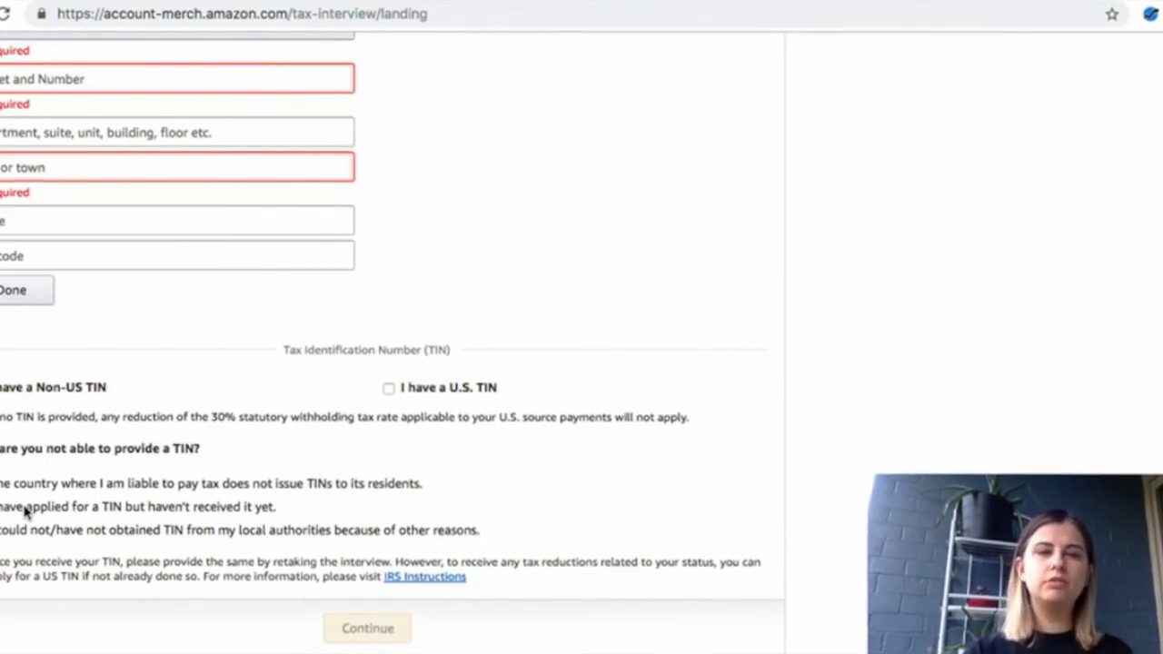
left_click(42, 491)
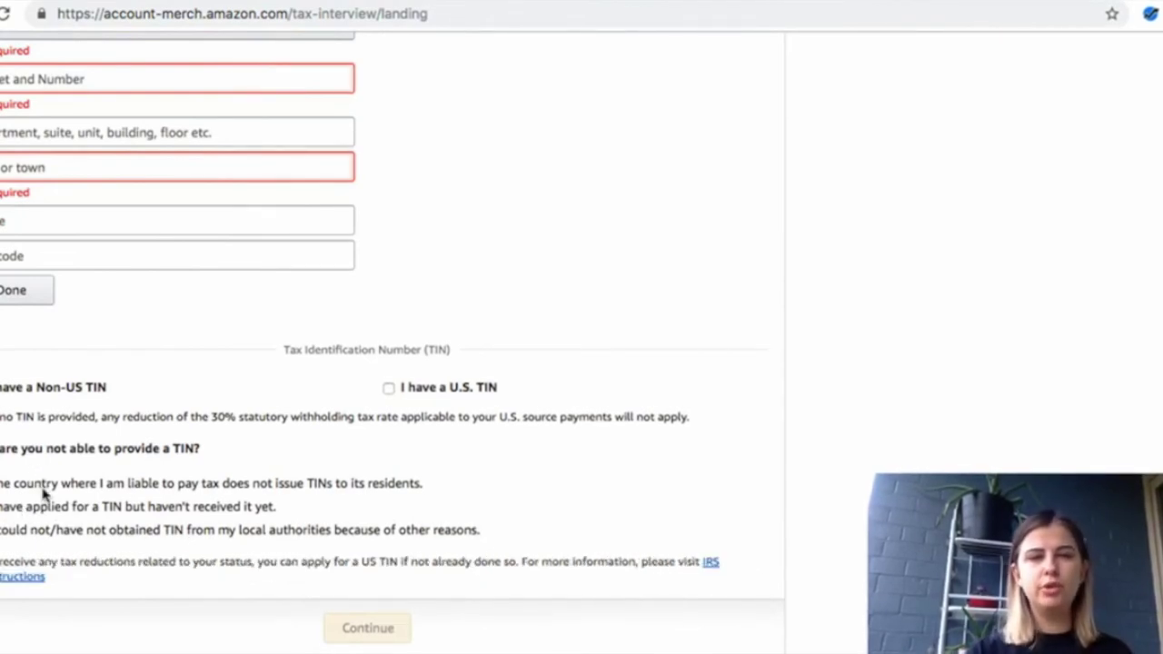
scroll(158, 493, "up", 5)
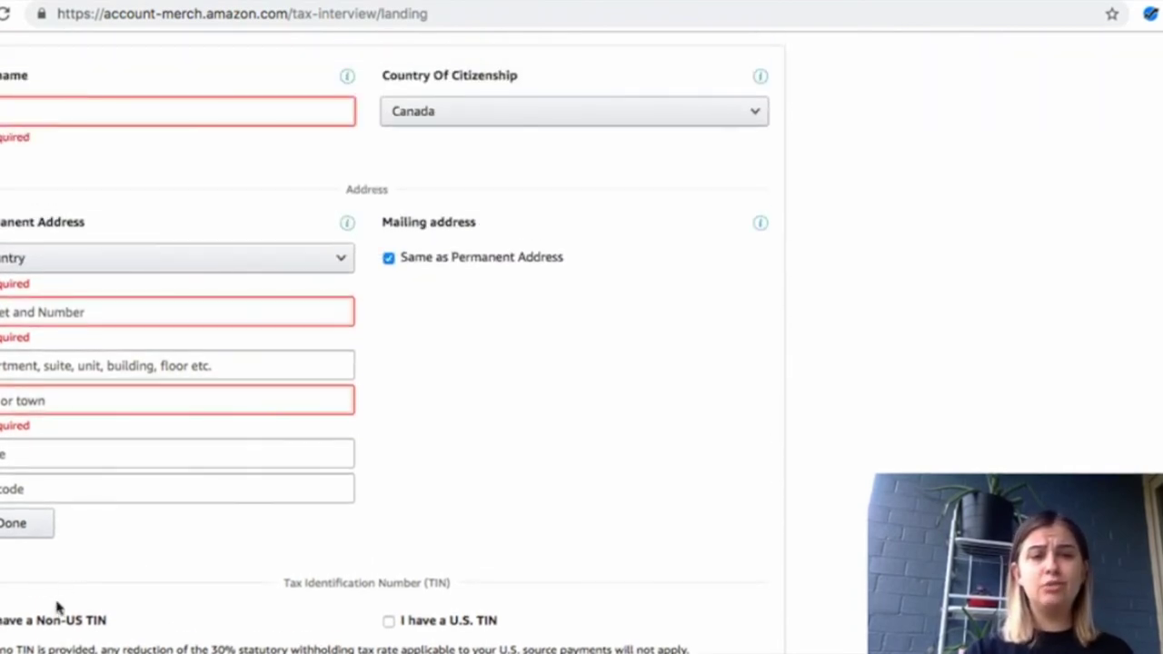
left_click(58, 618)
scroll(249, 539, "down", 5)
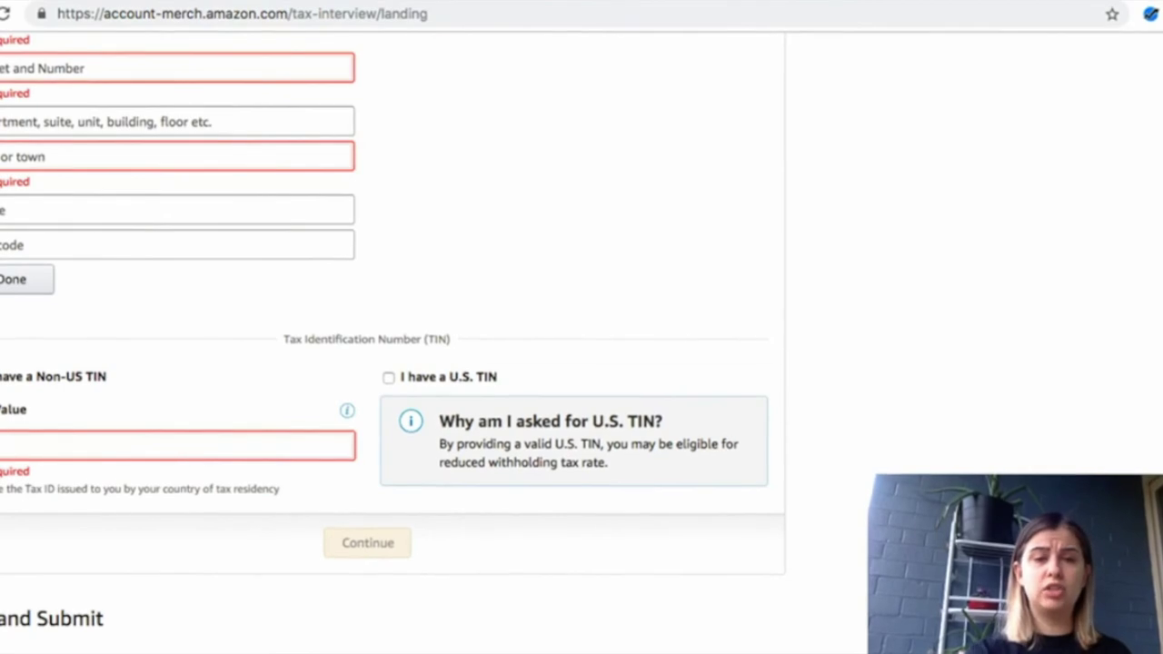
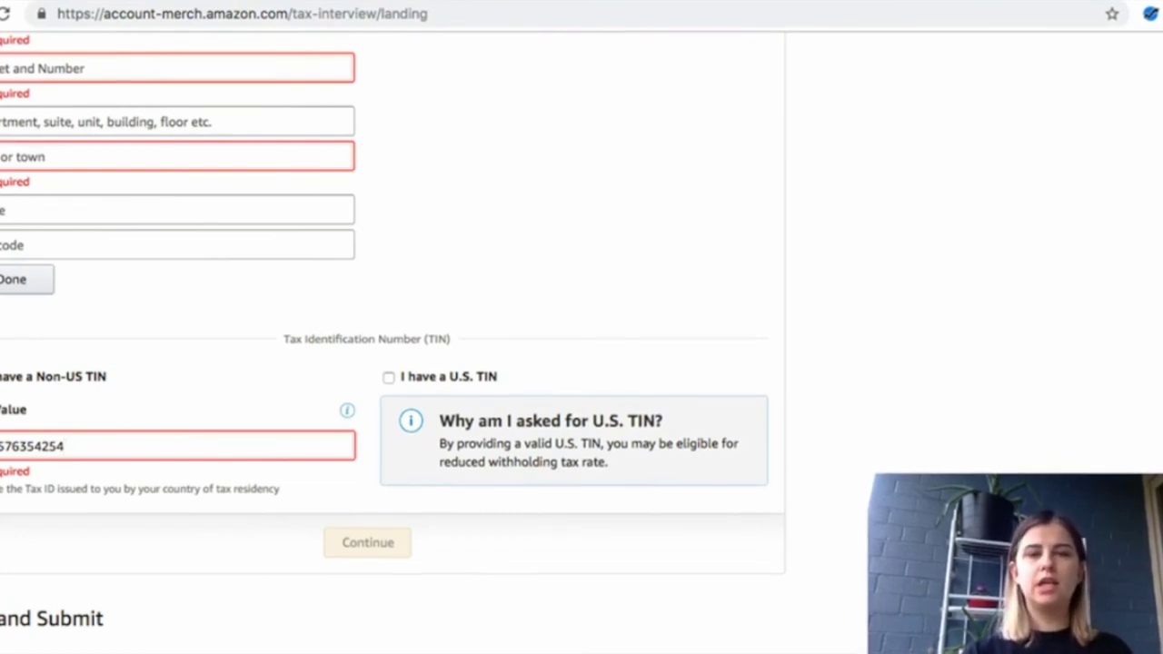
Enter the non-US tax identification number in the Value field
left_click(117, 636)
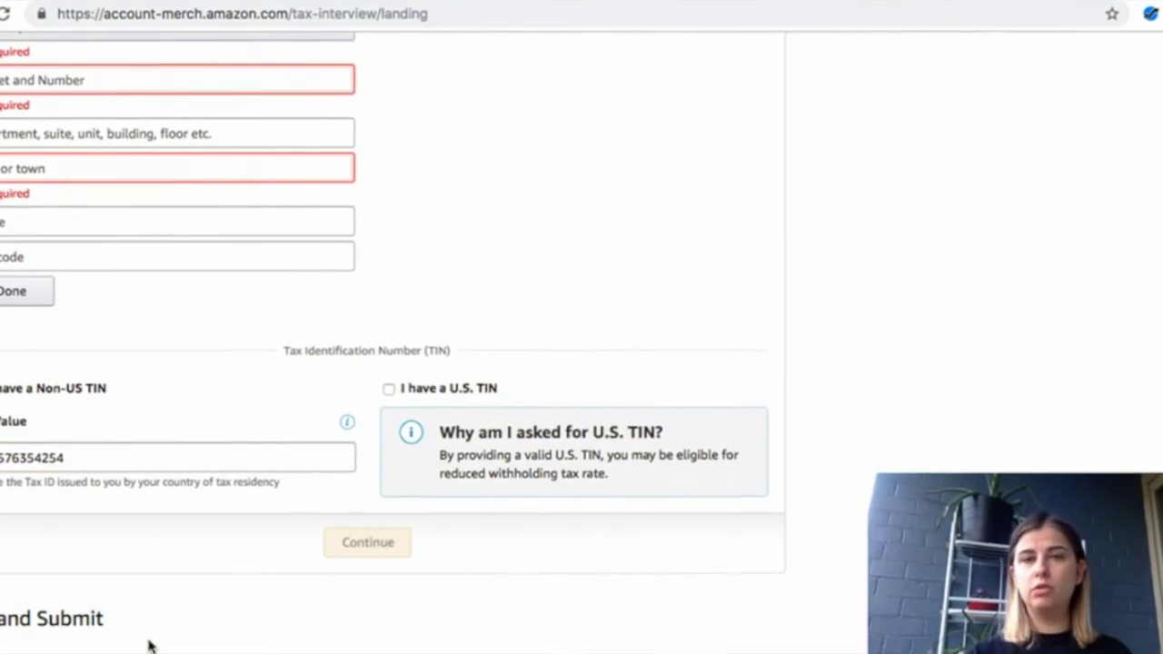
scroll(363, 549, "up", 3)
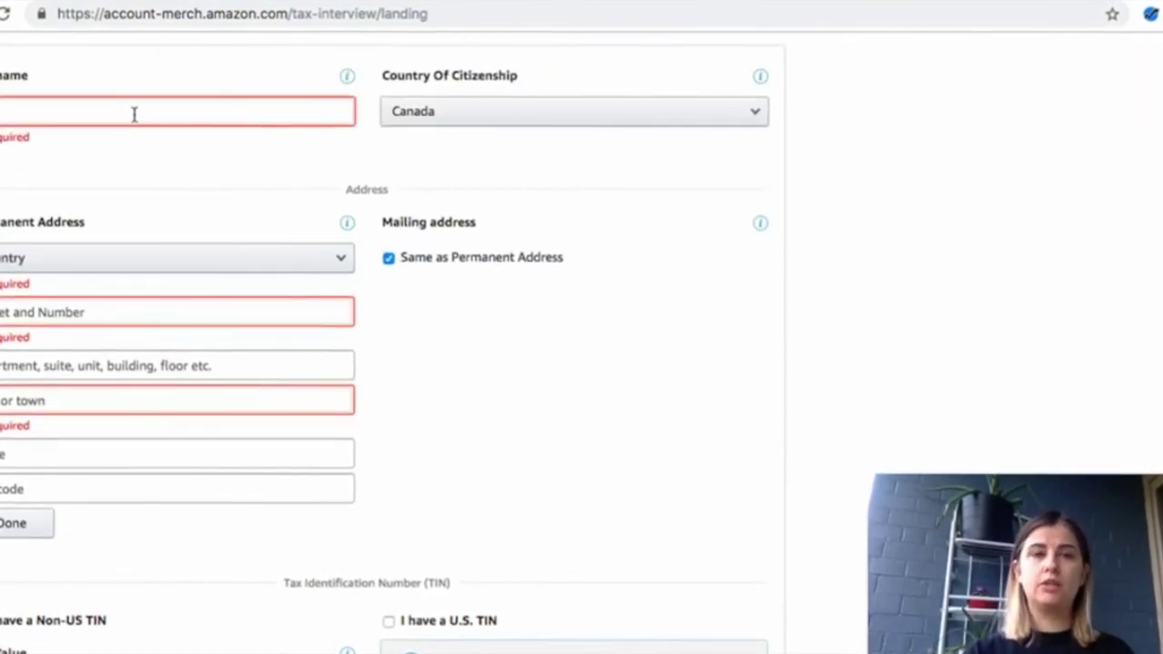
Fill the Name, Street and Number, Apartment and City fields with placeholder text
left_click(135, 115)
type("lkhlse")
left_click(93, 314)
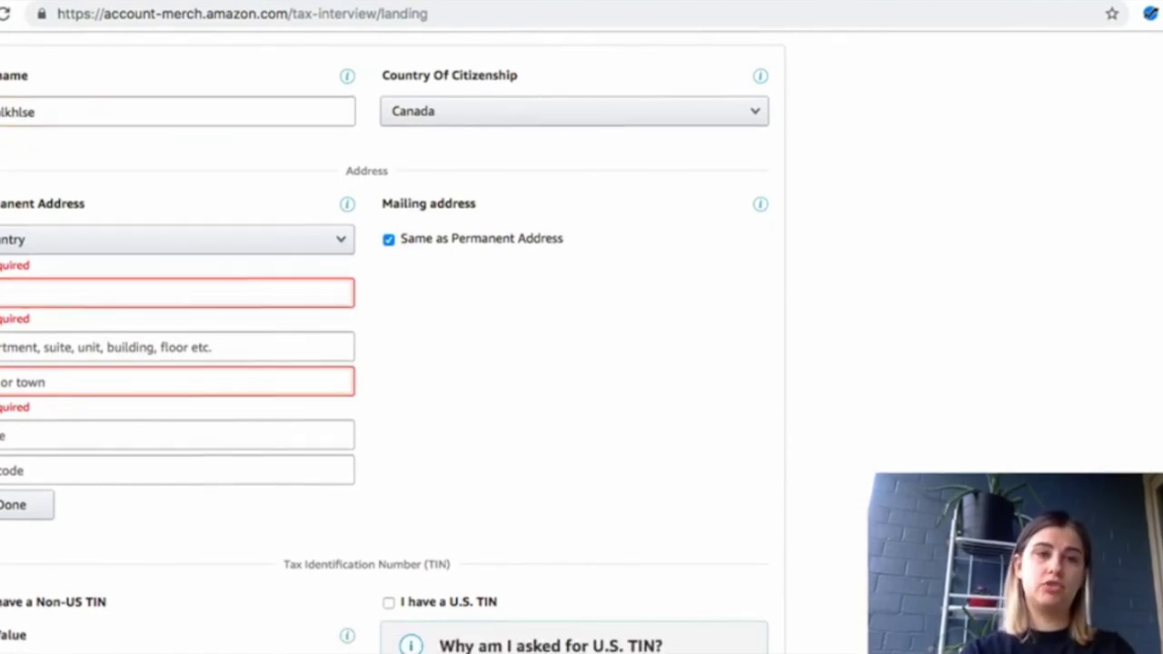
type("dsng;l")
left_click(60, 350)
type("b;lsd")
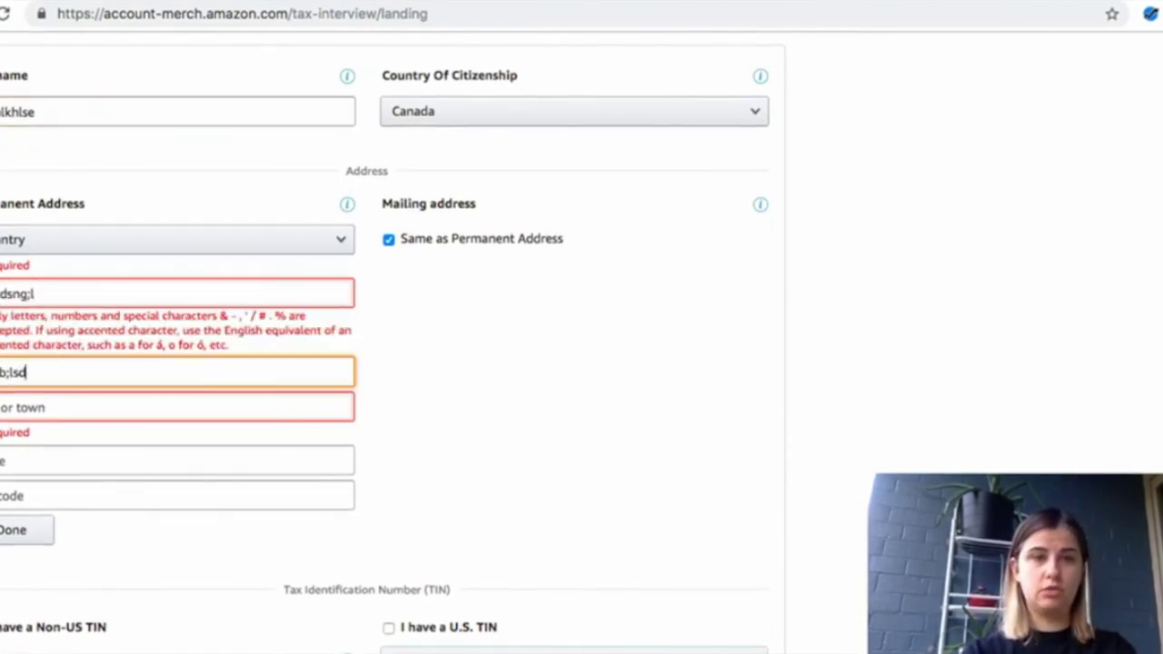
left_click(53, 393)
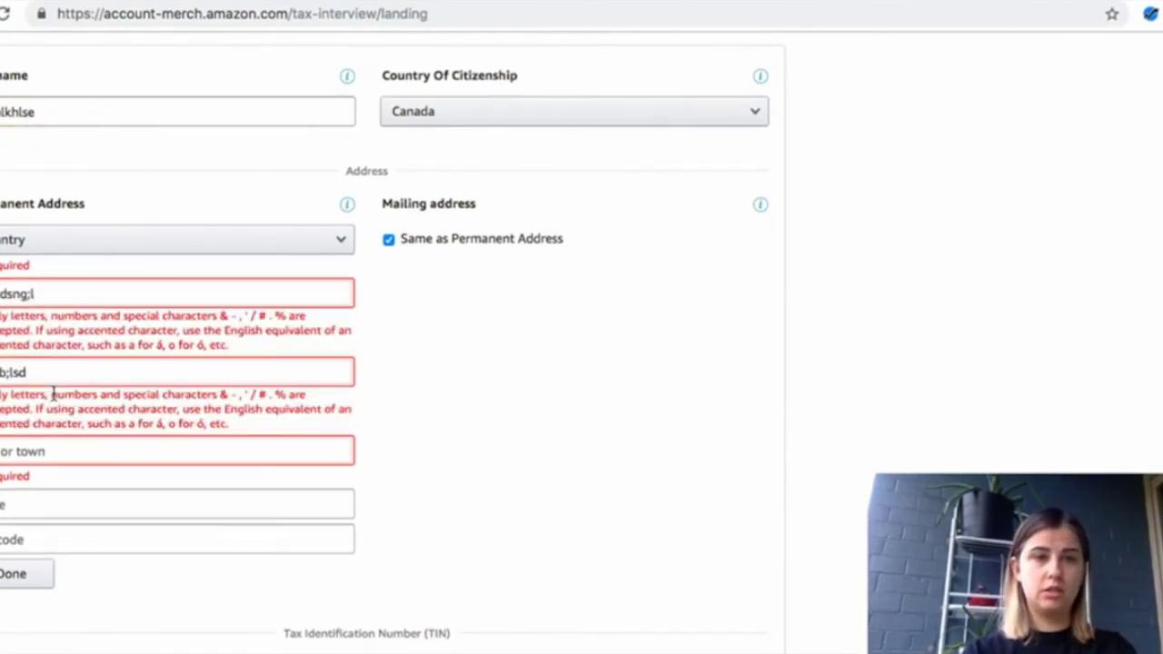
left_click(94, 459)
type("ce")
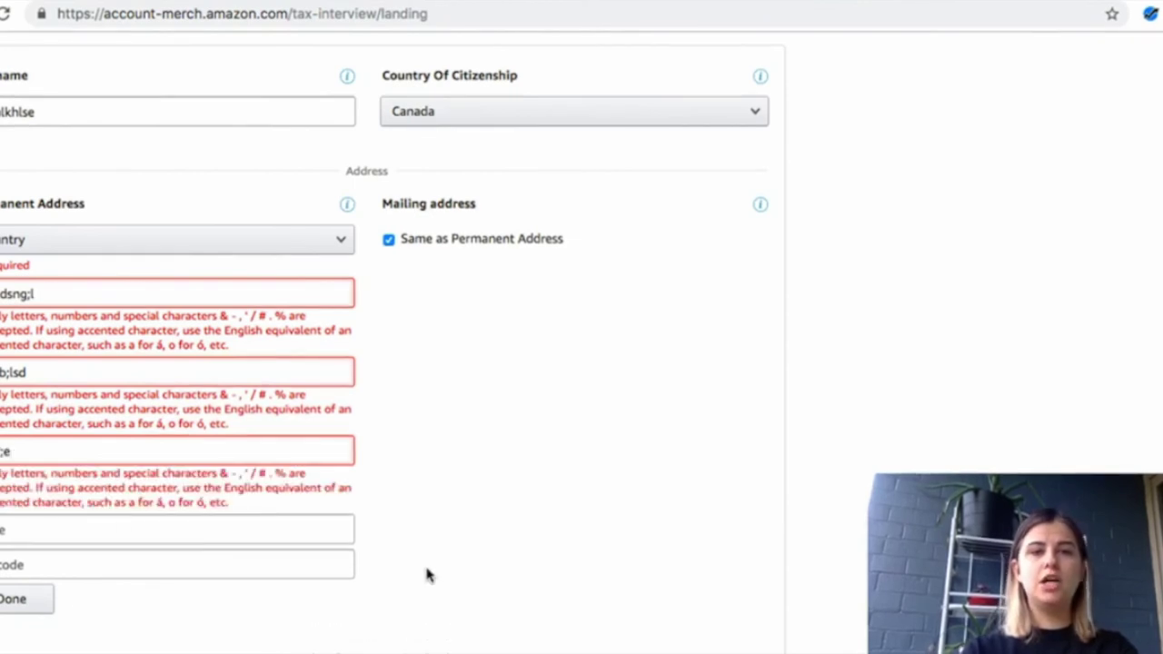
scroll(436, 556, "down", 5)
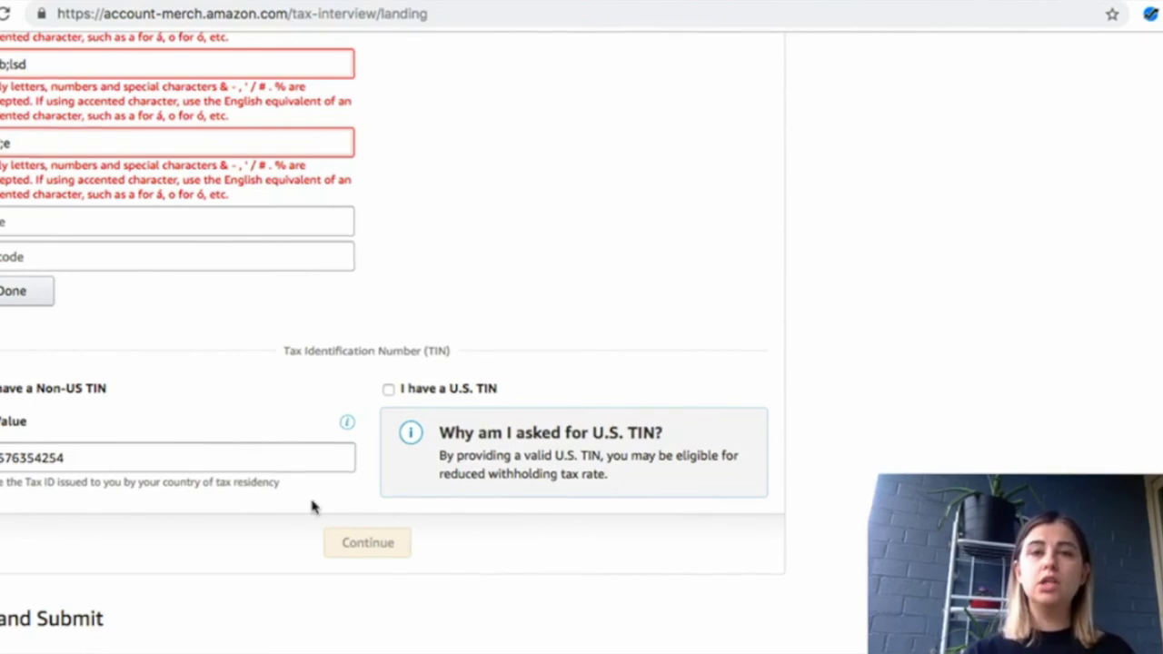
key("super+a")
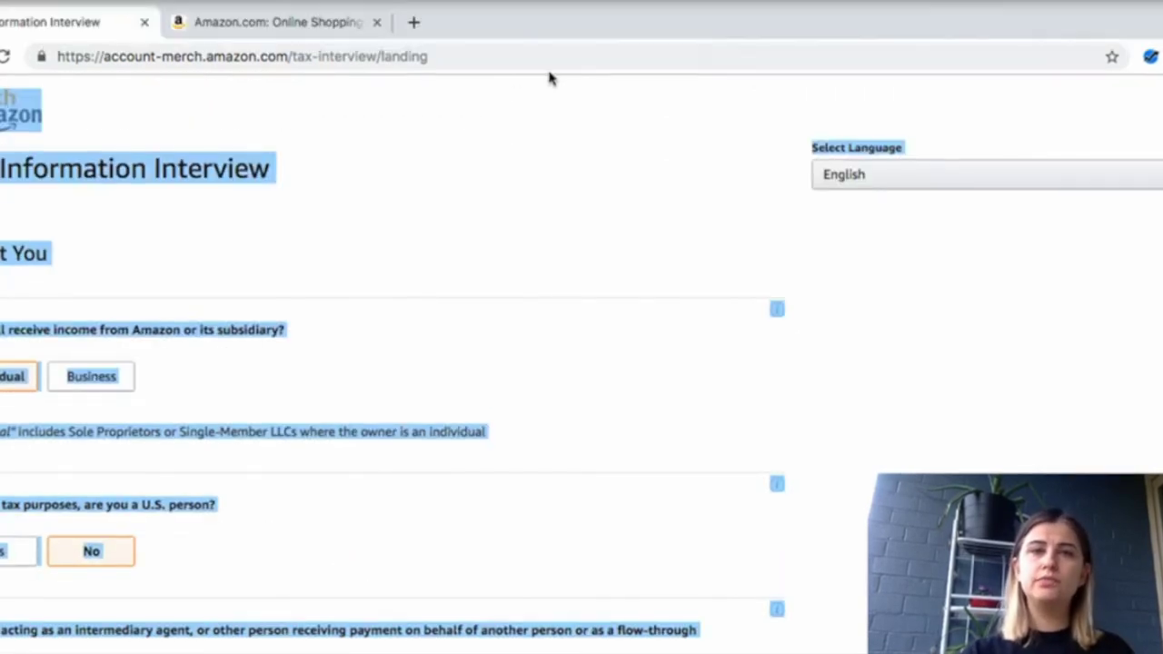
Leave the tax interview via the Merch by Amazon logo, confirming exit without saving
left_click(20, 74)
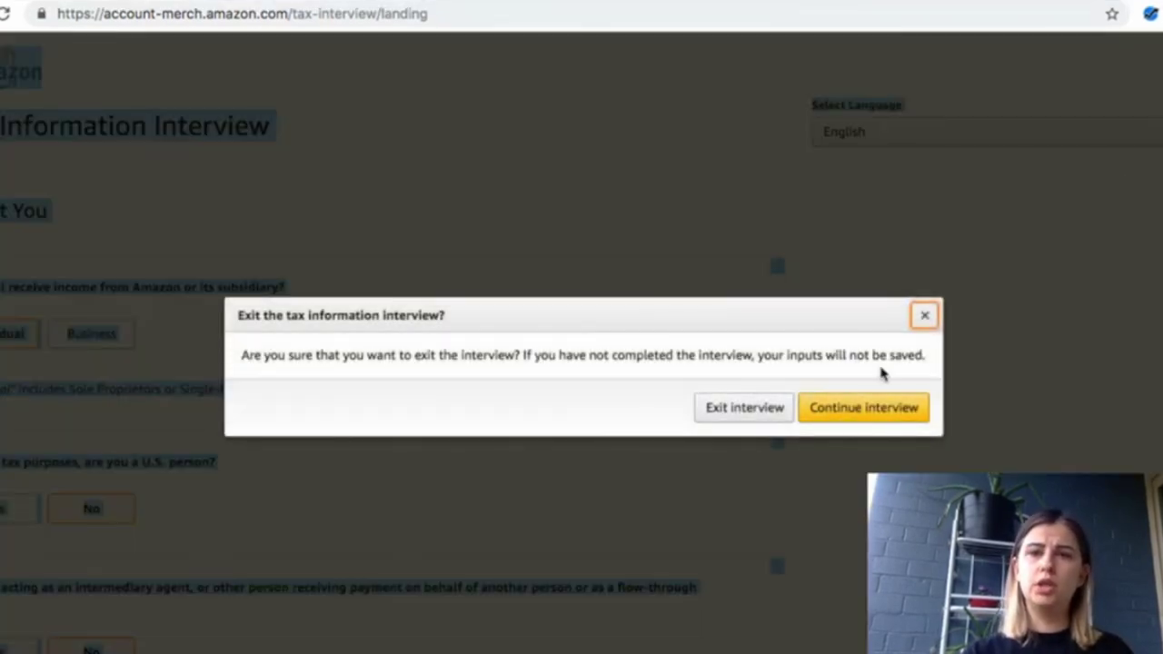
left_click(769, 408)
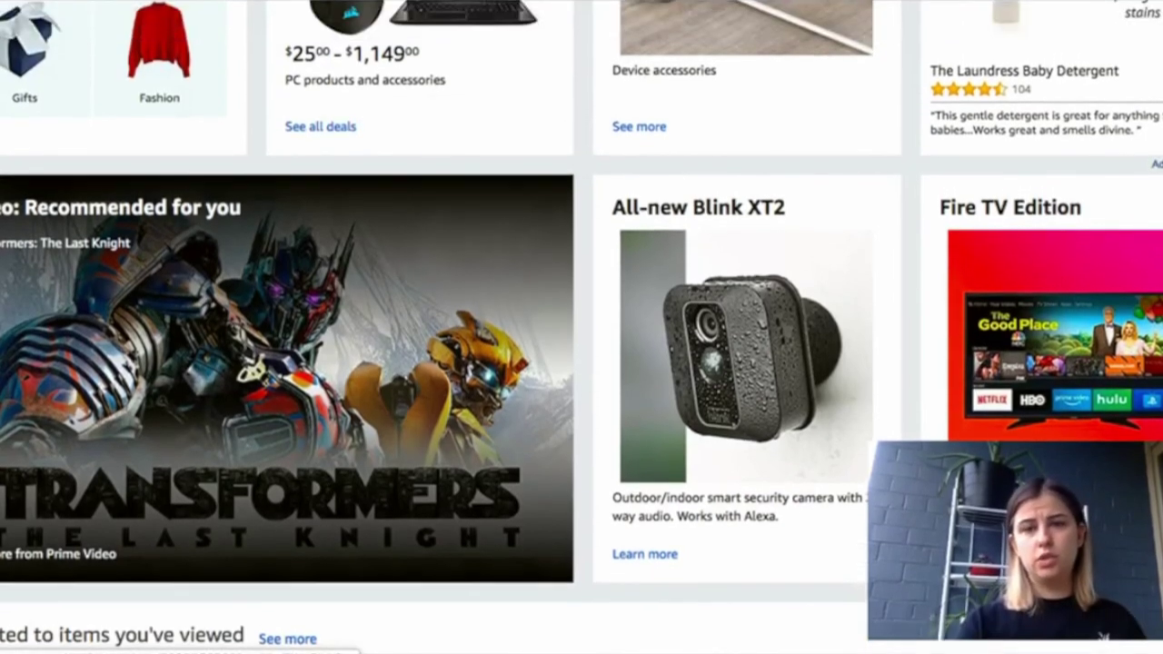
Open the If You Met My Family t-shirt page from the Amazon homepage
scroll(582, 328, "down", 3)
scroll(582, 327, "down", 5)
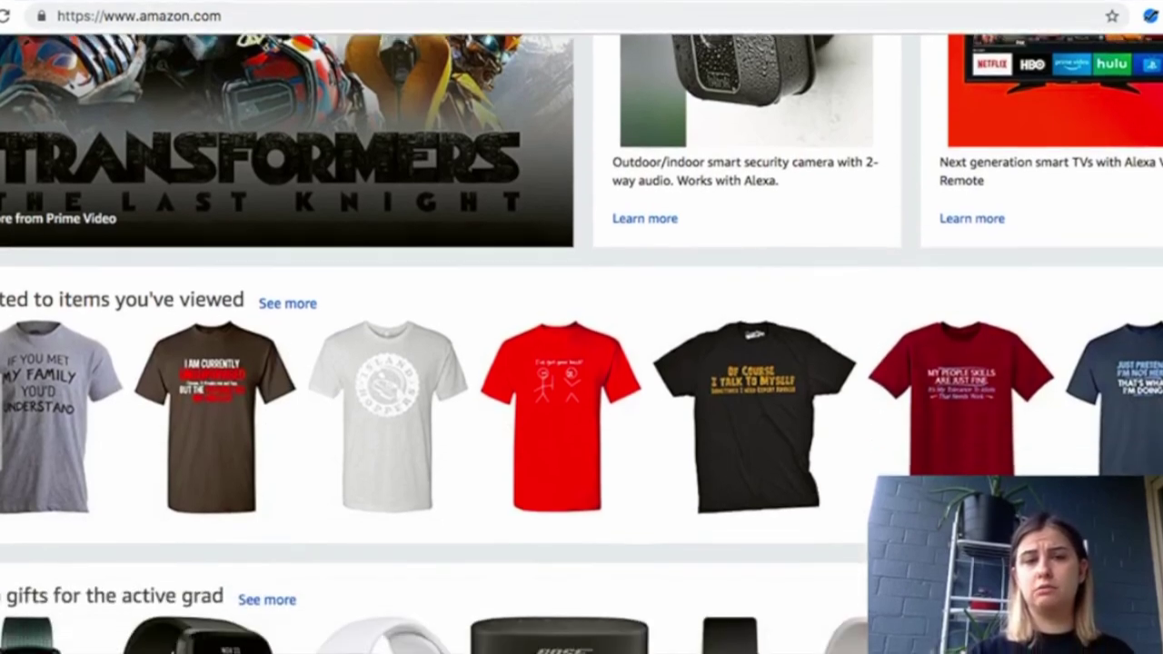
scroll(582, 327, "up", 1)
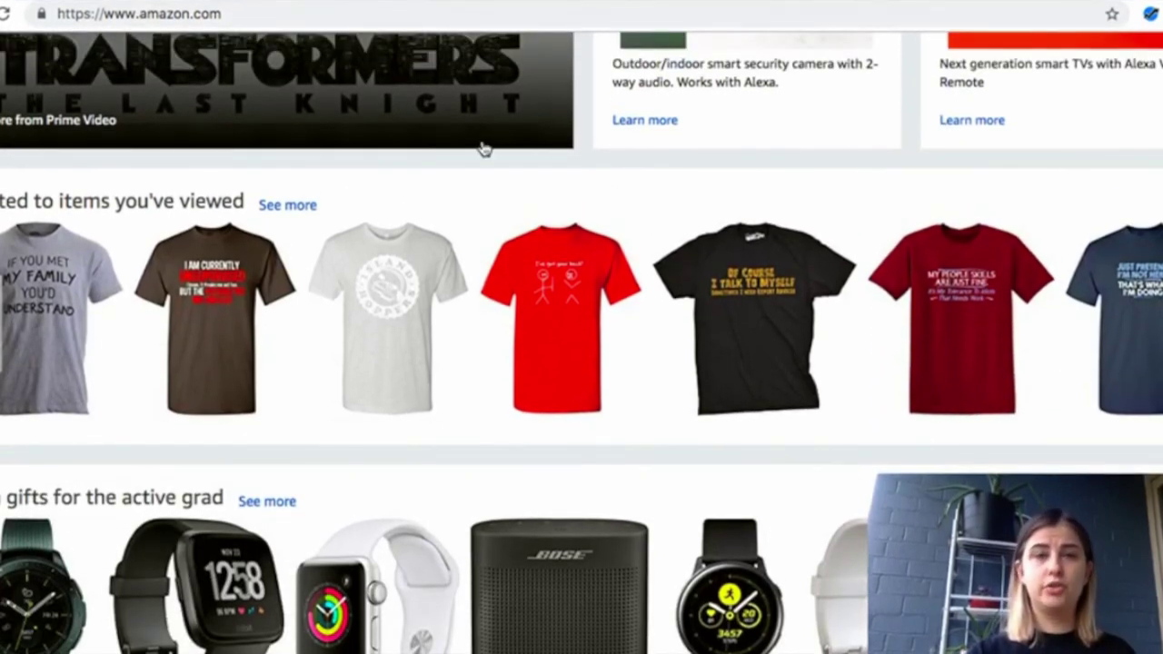
left_click(59, 318)
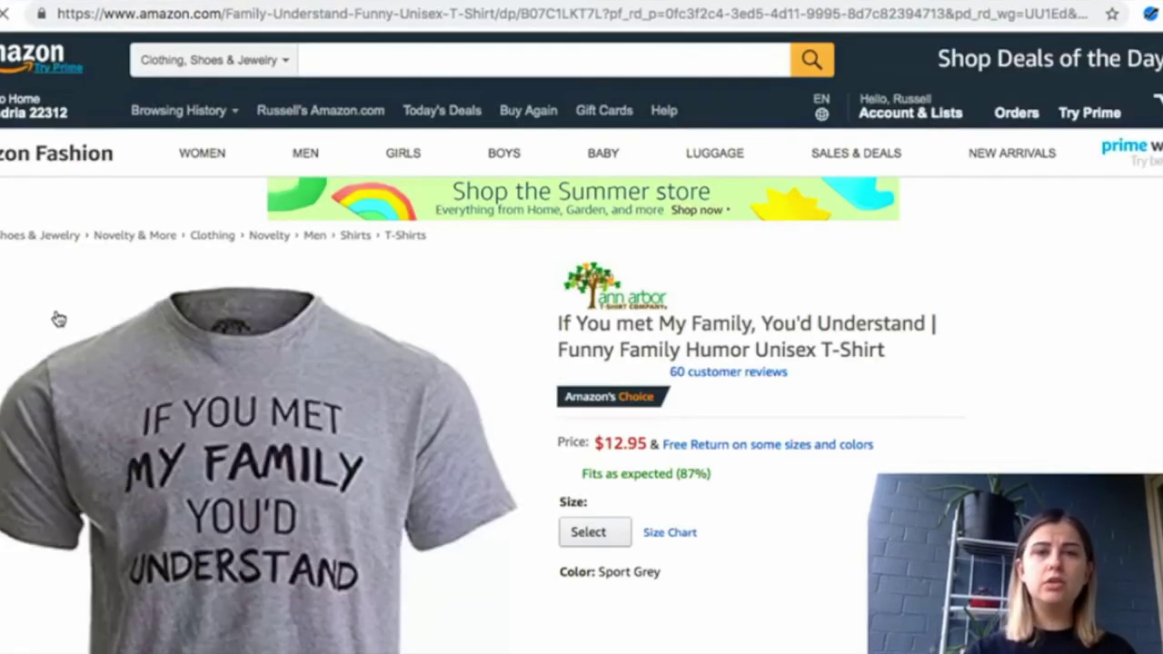
Open the sponsored Your Workout t-shirt product page
scroll(56, 318, "down", 1)
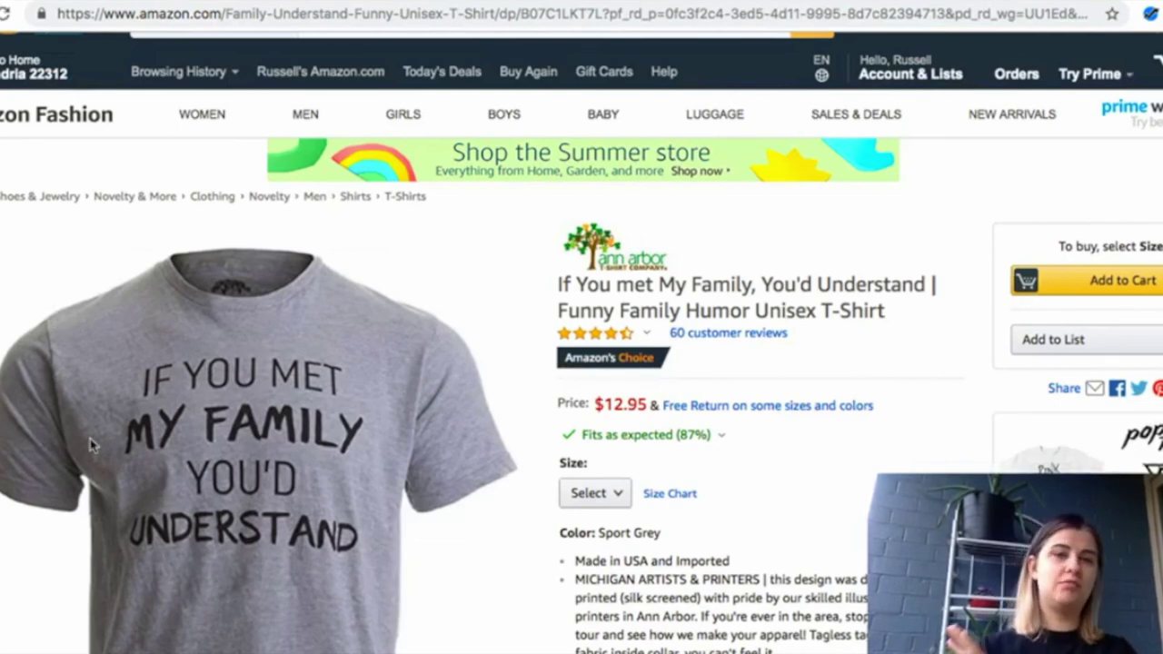
scroll(90, 397, "down", 10)
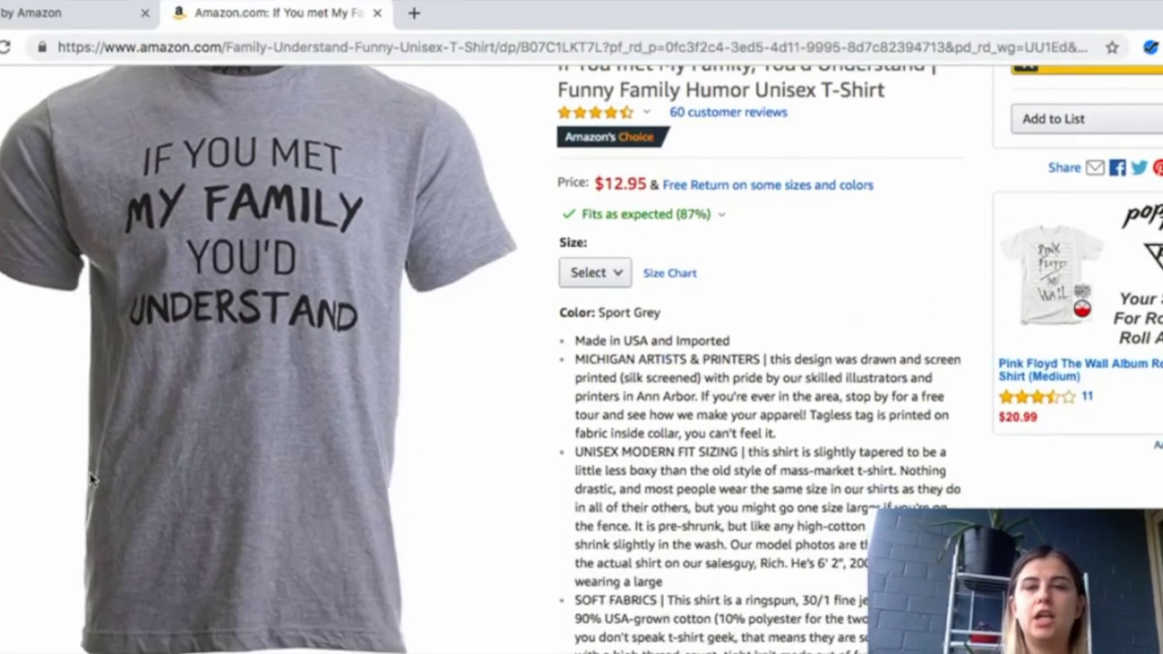
scroll(90, 445, "down", 12)
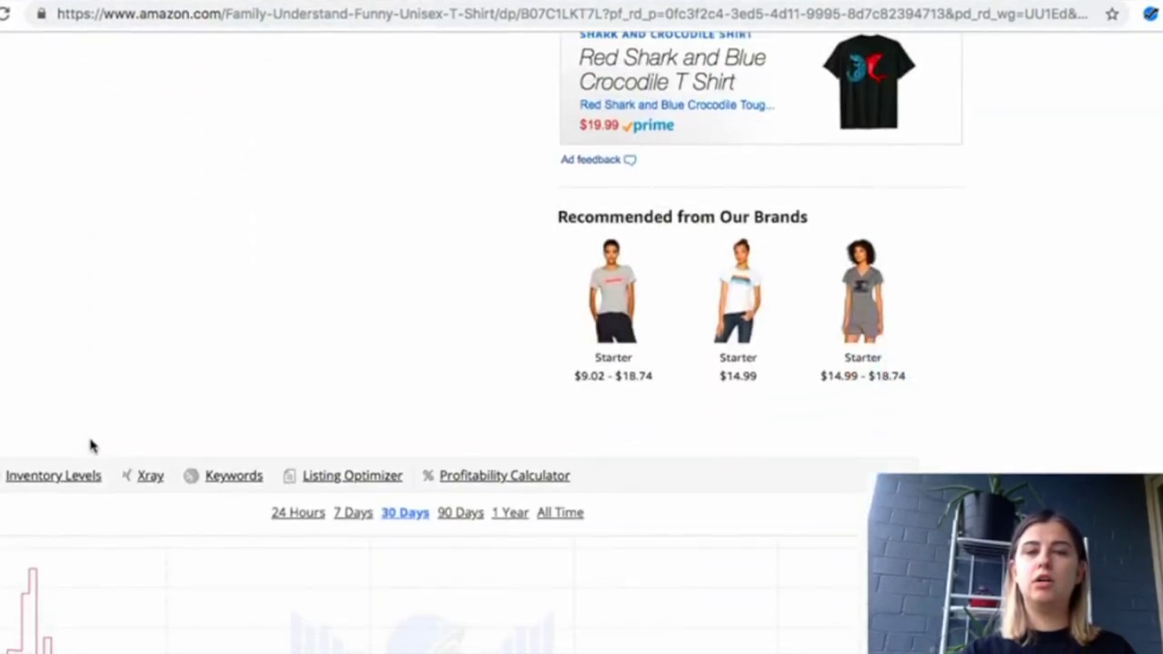
scroll(90, 445, "down", 5)
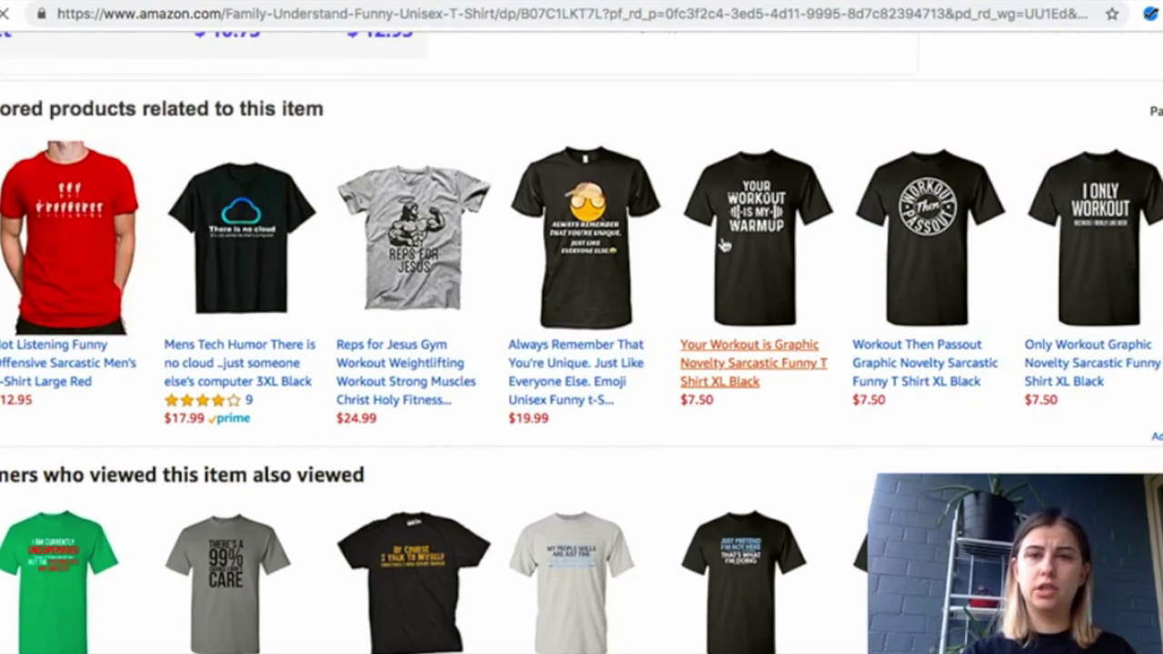
left_click(724, 245)
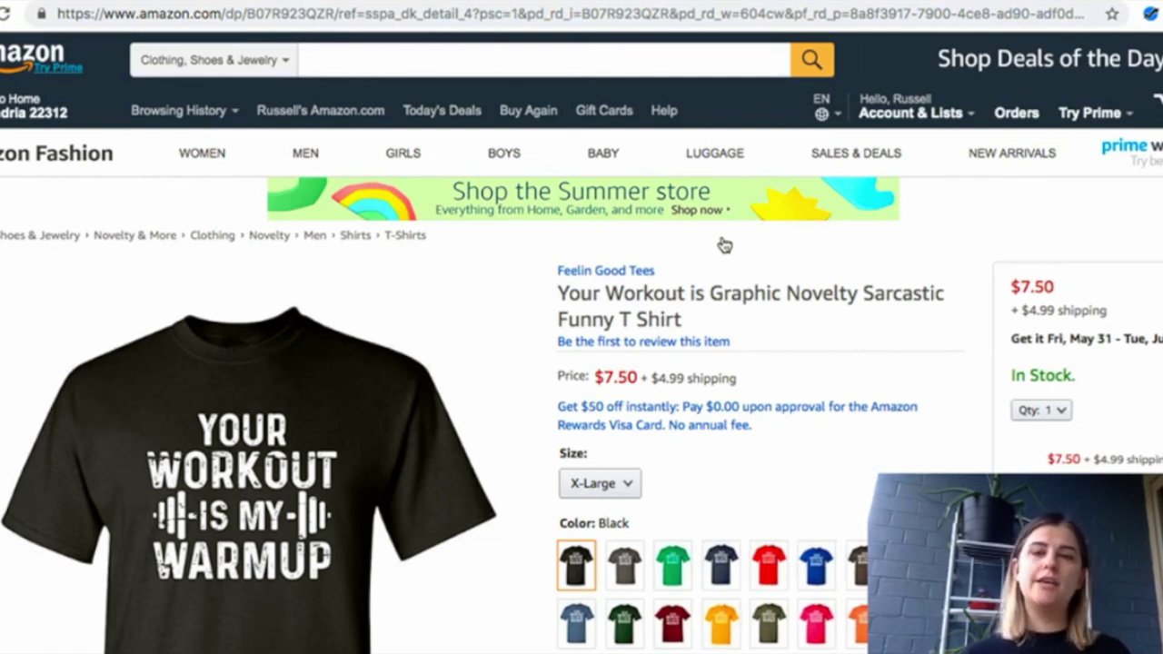
Browse the Your Workout tee page, then return to the Merch by Amazon My Account page
scroll(724, 246, "down", 5)
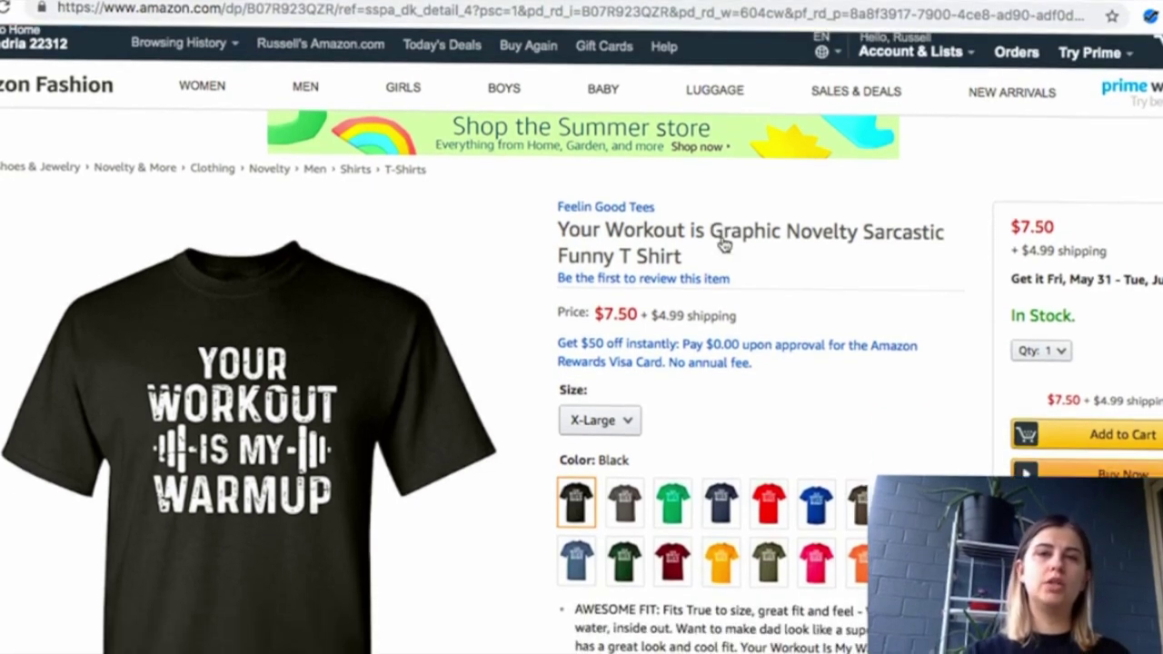
scroll(725, 245, "down", 15)
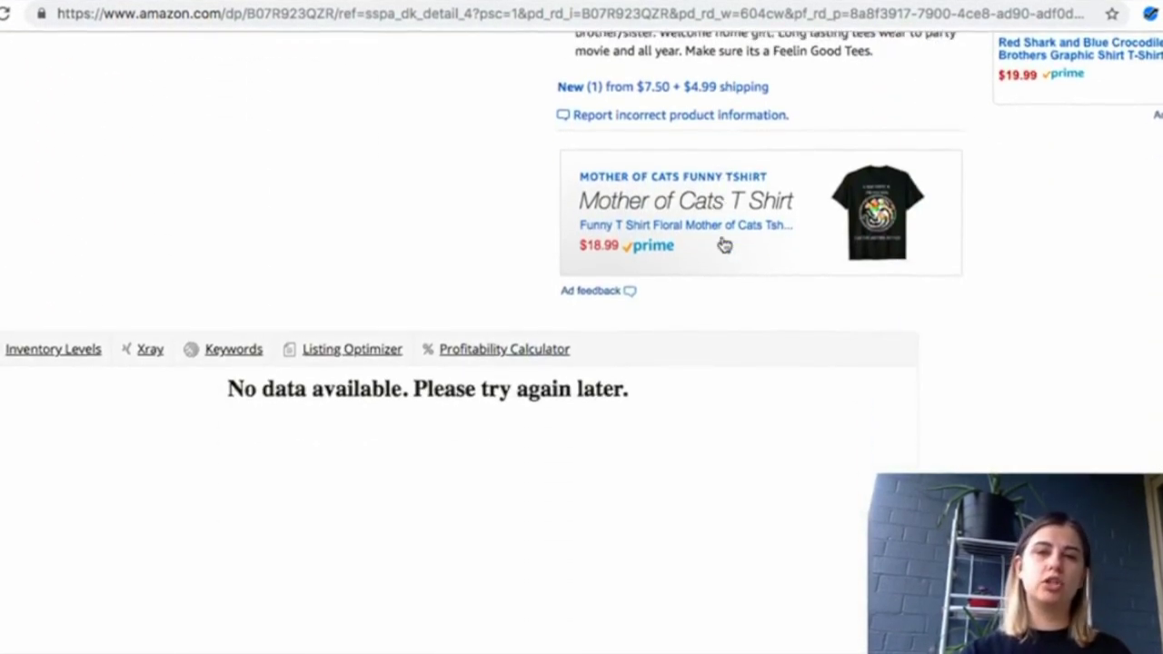
scroll(724, 245, "down", 13)
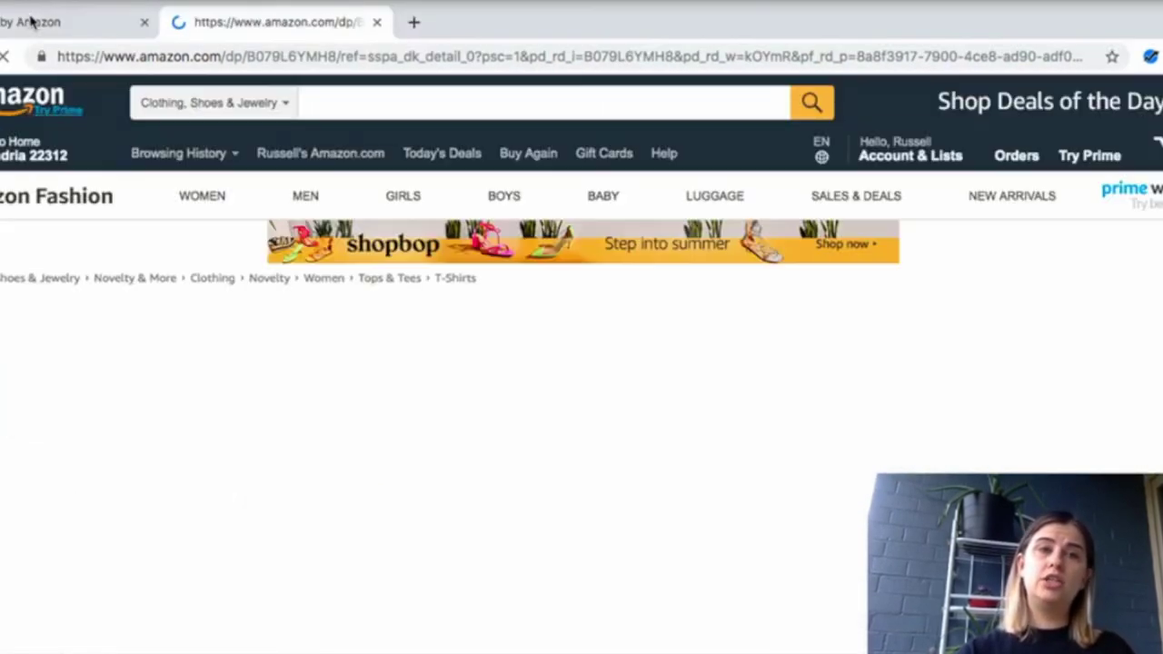
left_click(26, 24)
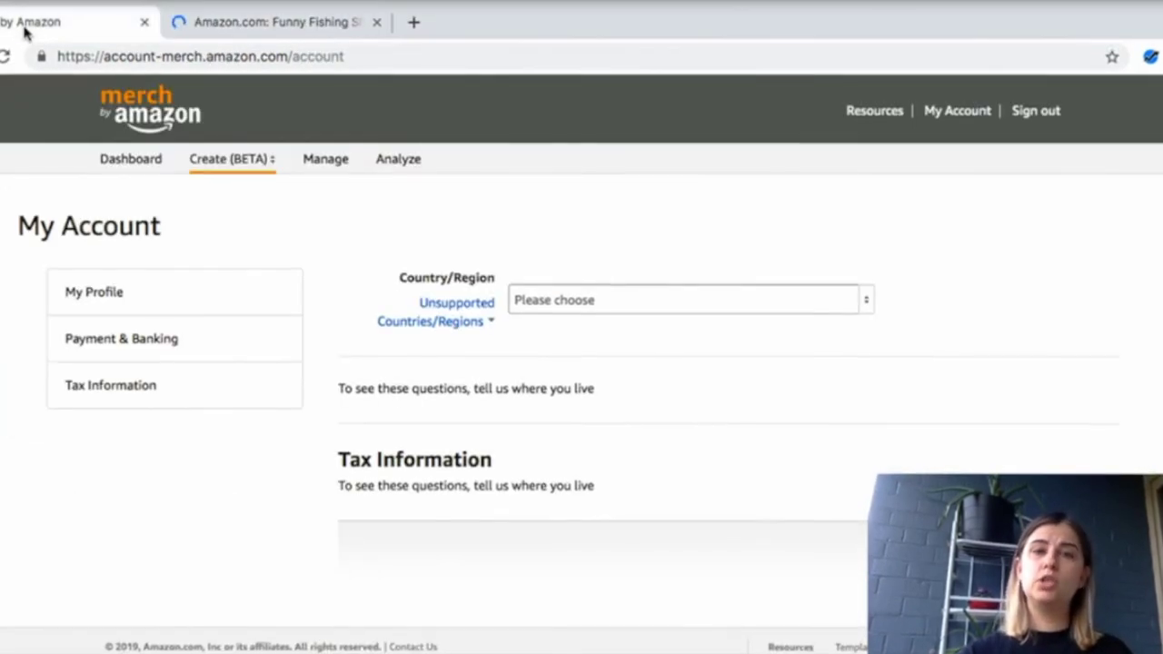